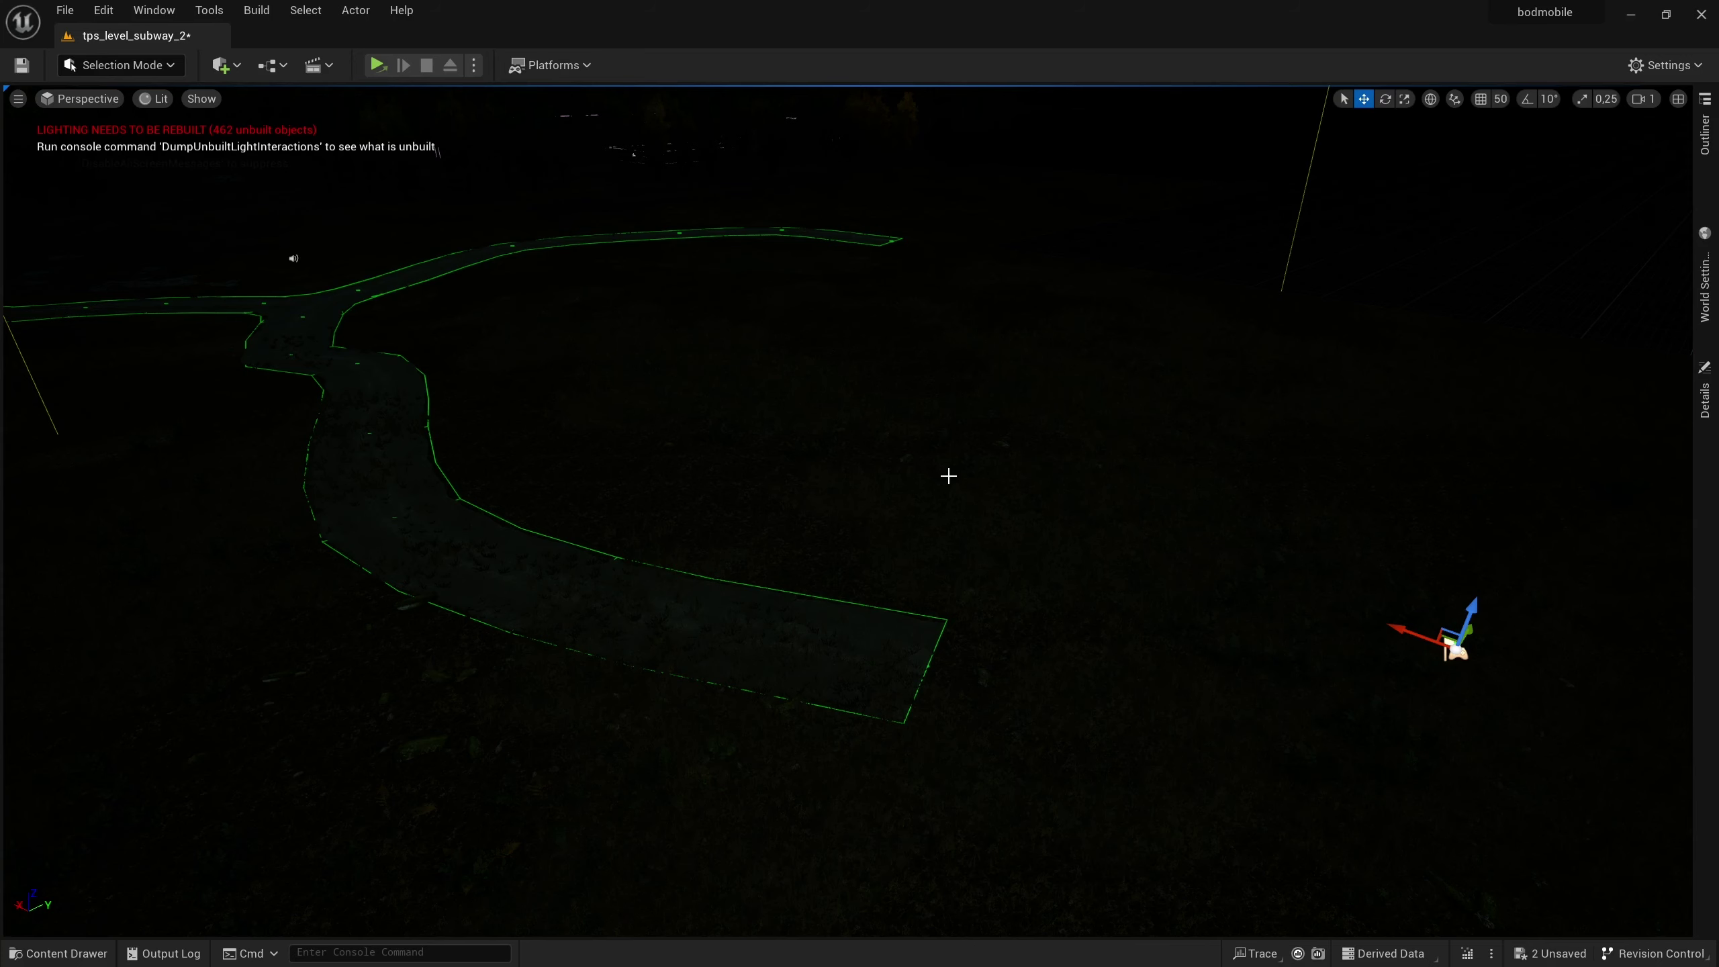
- Fly the viewport camera back and up over the dark subway level's green-outlined ground
right_click_drag(948, 476, 948, 476)
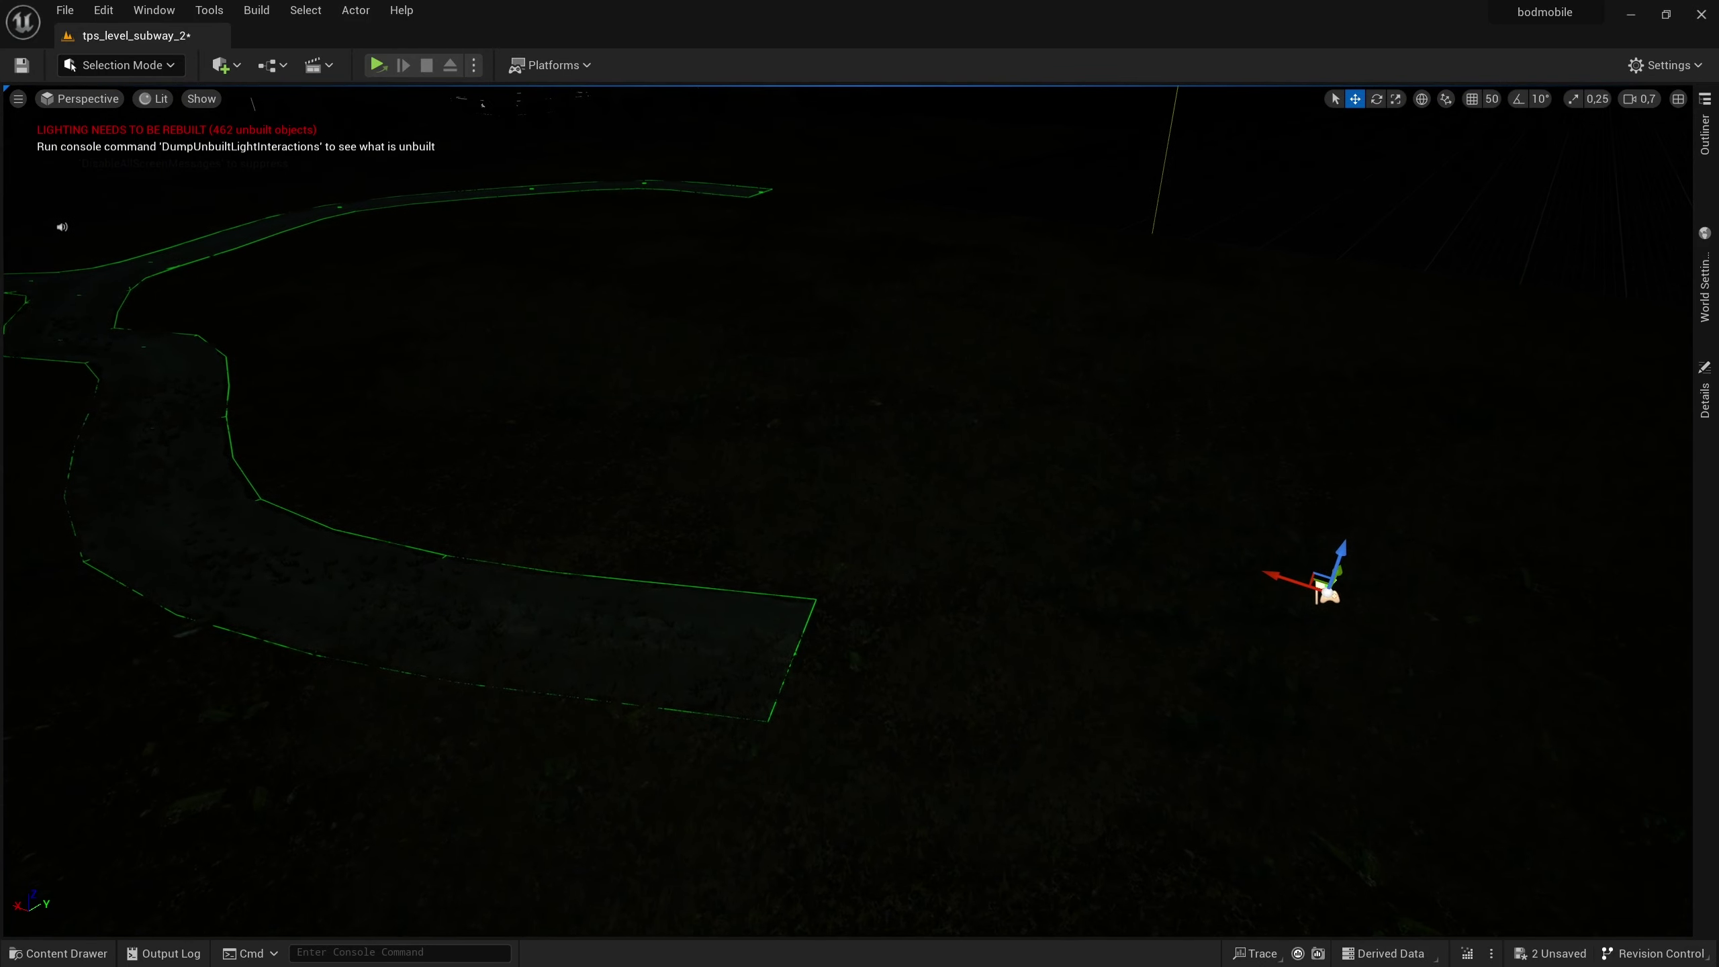
- Open the tutorial_Cue sound cue from the XXXXTUT folder and select its four graph nodes
left_click(61, 958)
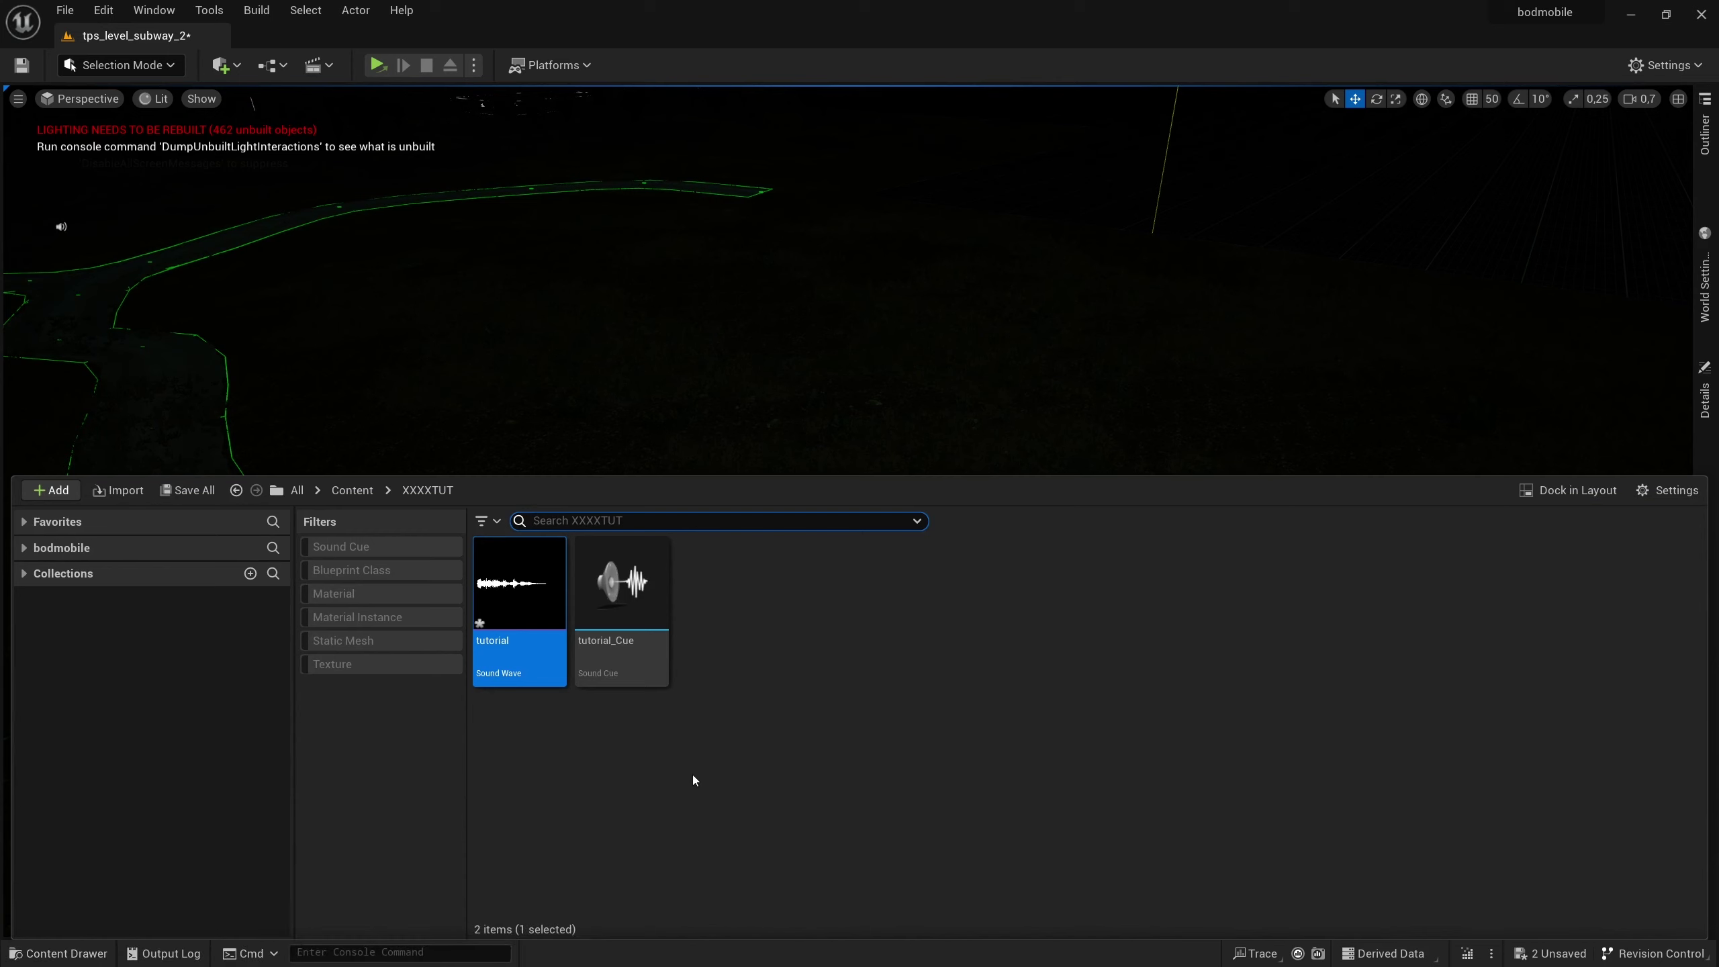
mouse_move(507, 556)
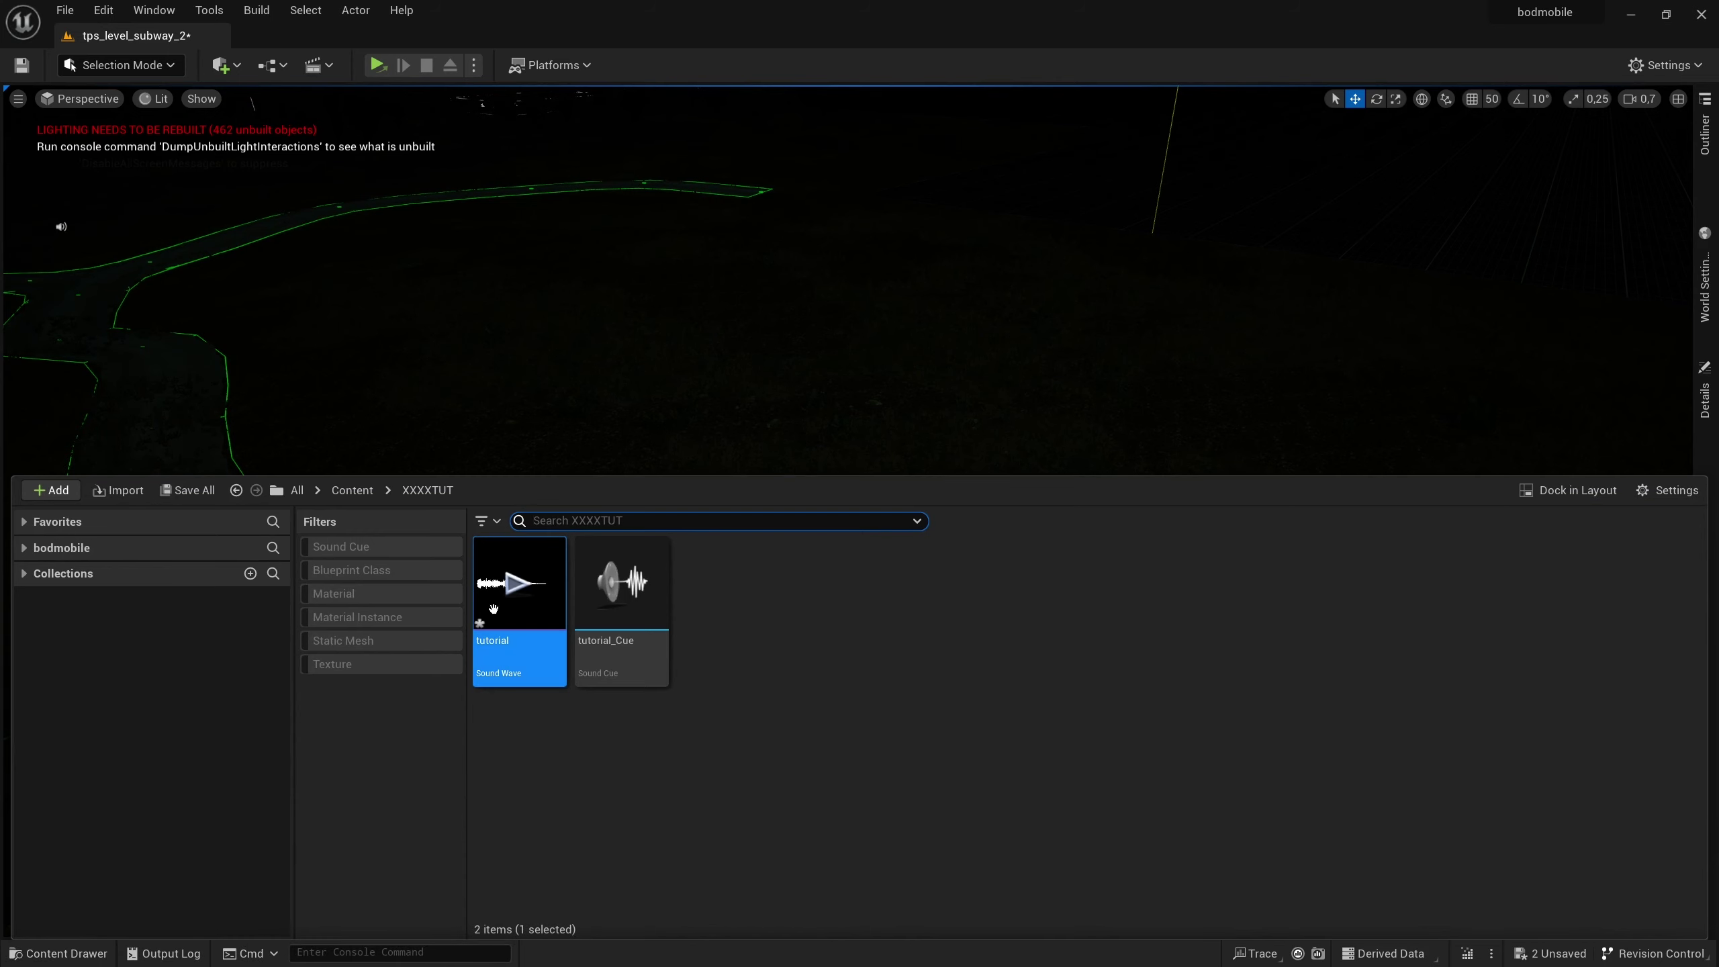
mouse_move(616, 585)
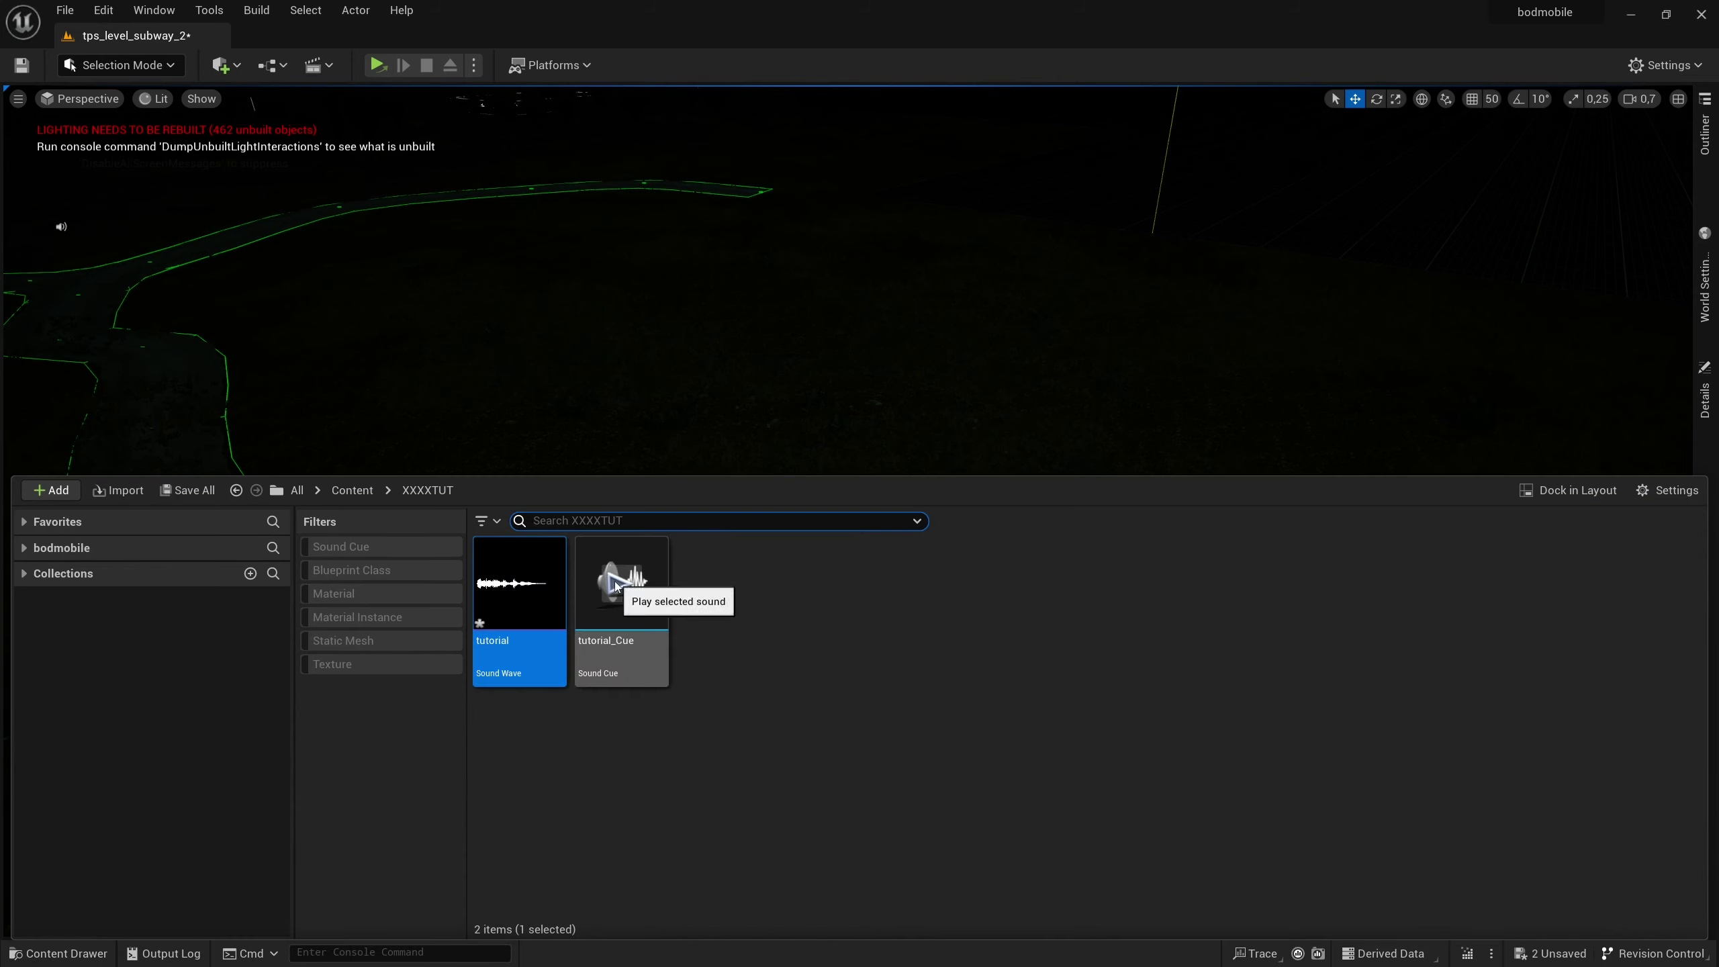
double_click(629, 640)
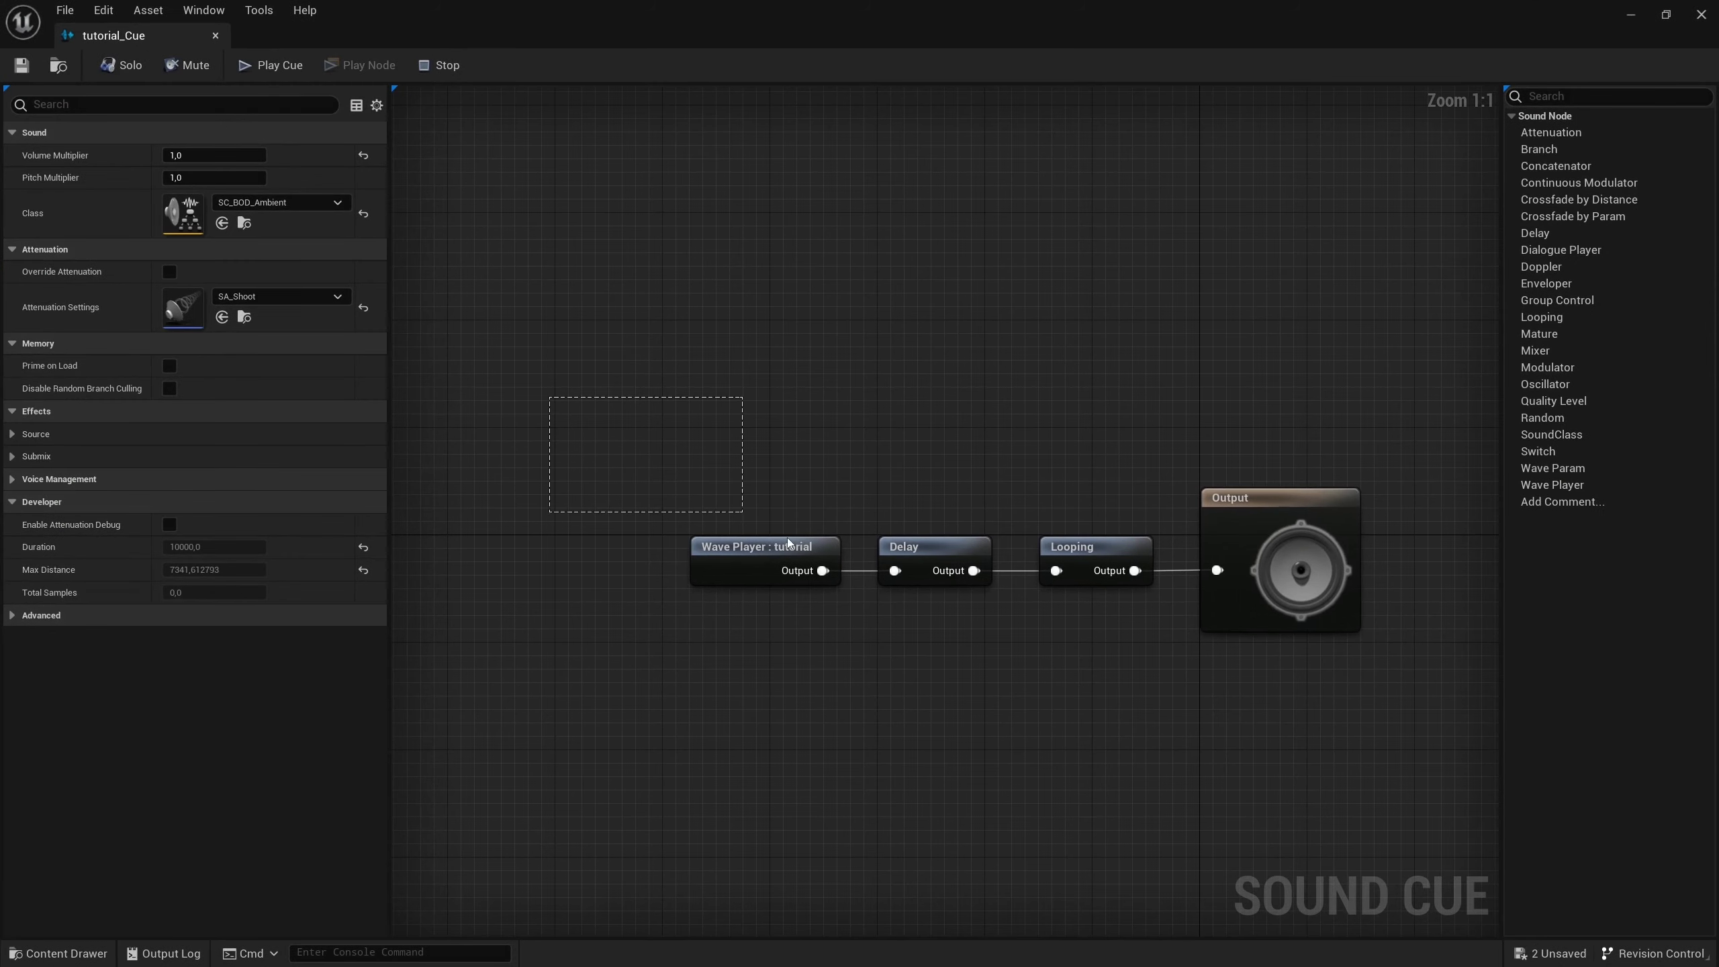
left_click_drag(788, 543, 1124, 843)
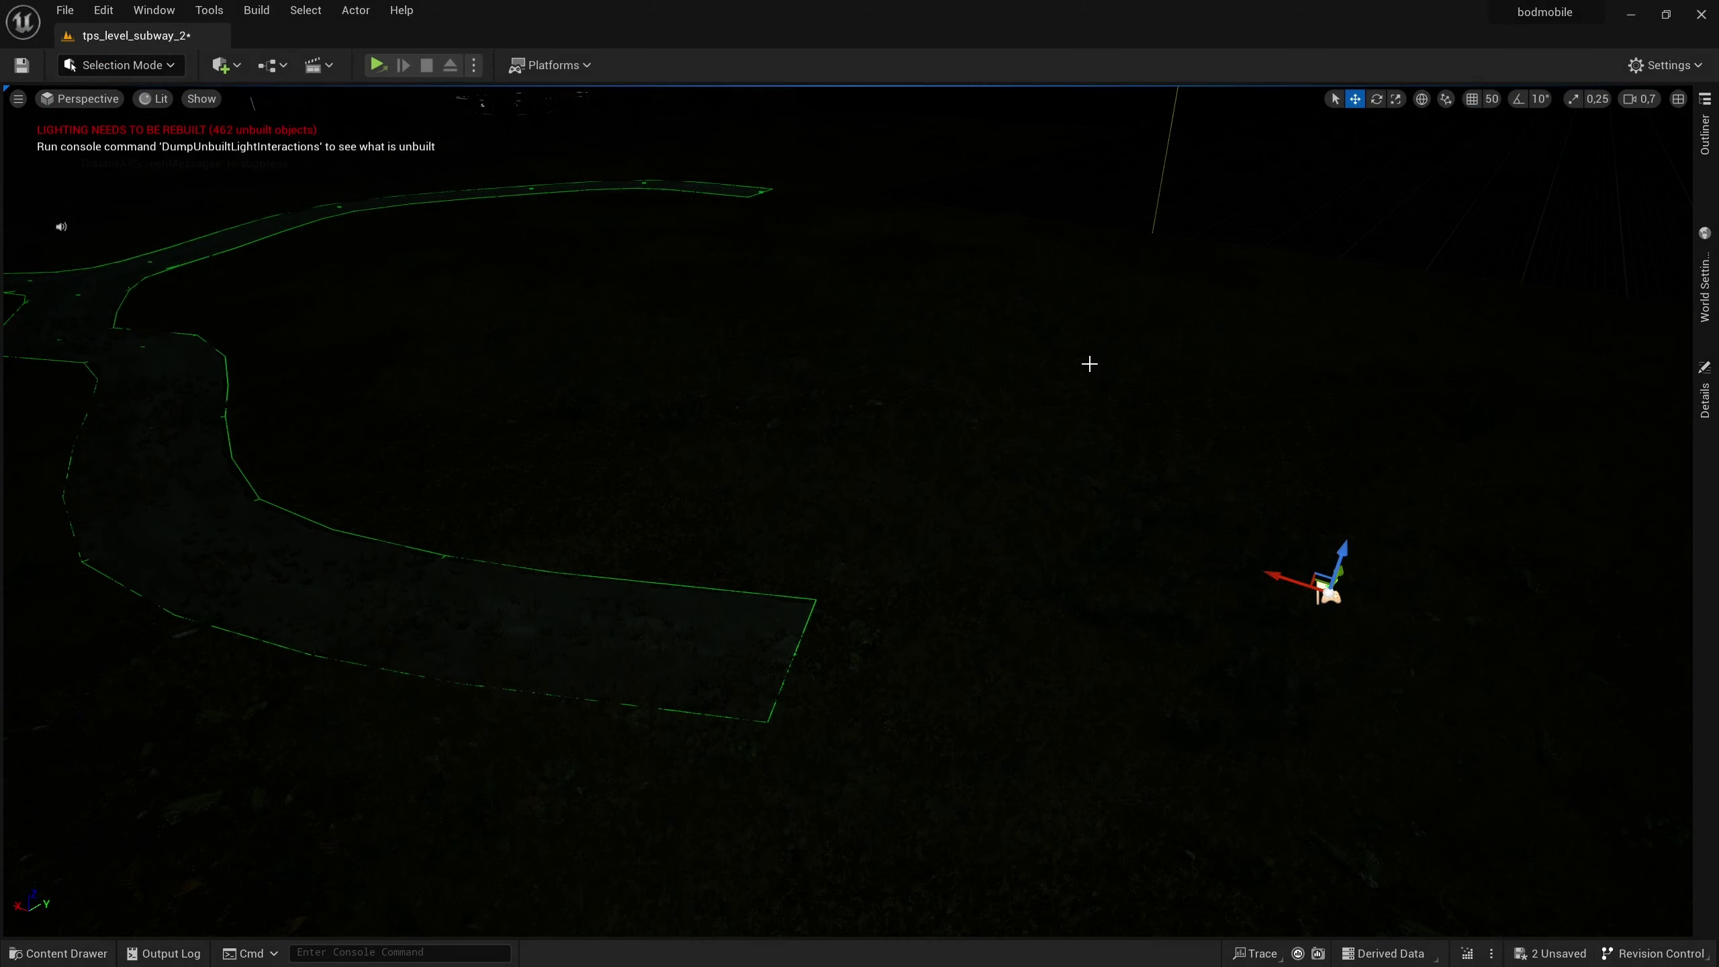
- Select the tutorial sound wave in the content drawer and preview it, then stop playback
left_click(52, 956)
left_click(508, 660)
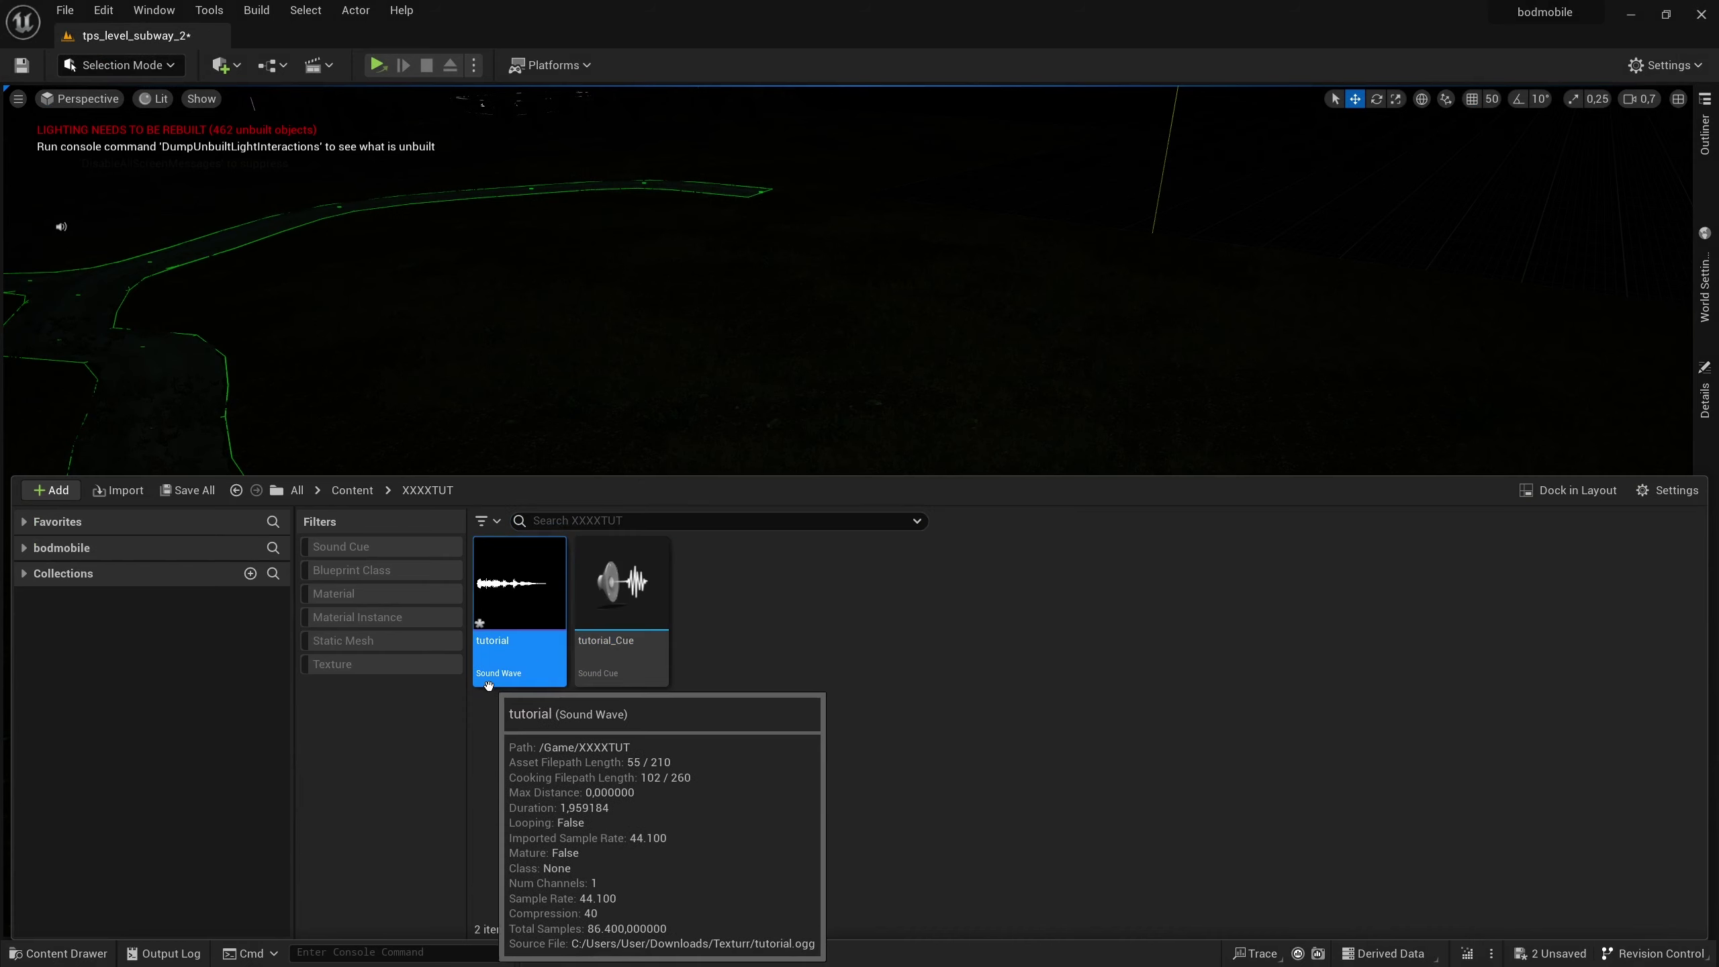
mouse_move(517, 592)
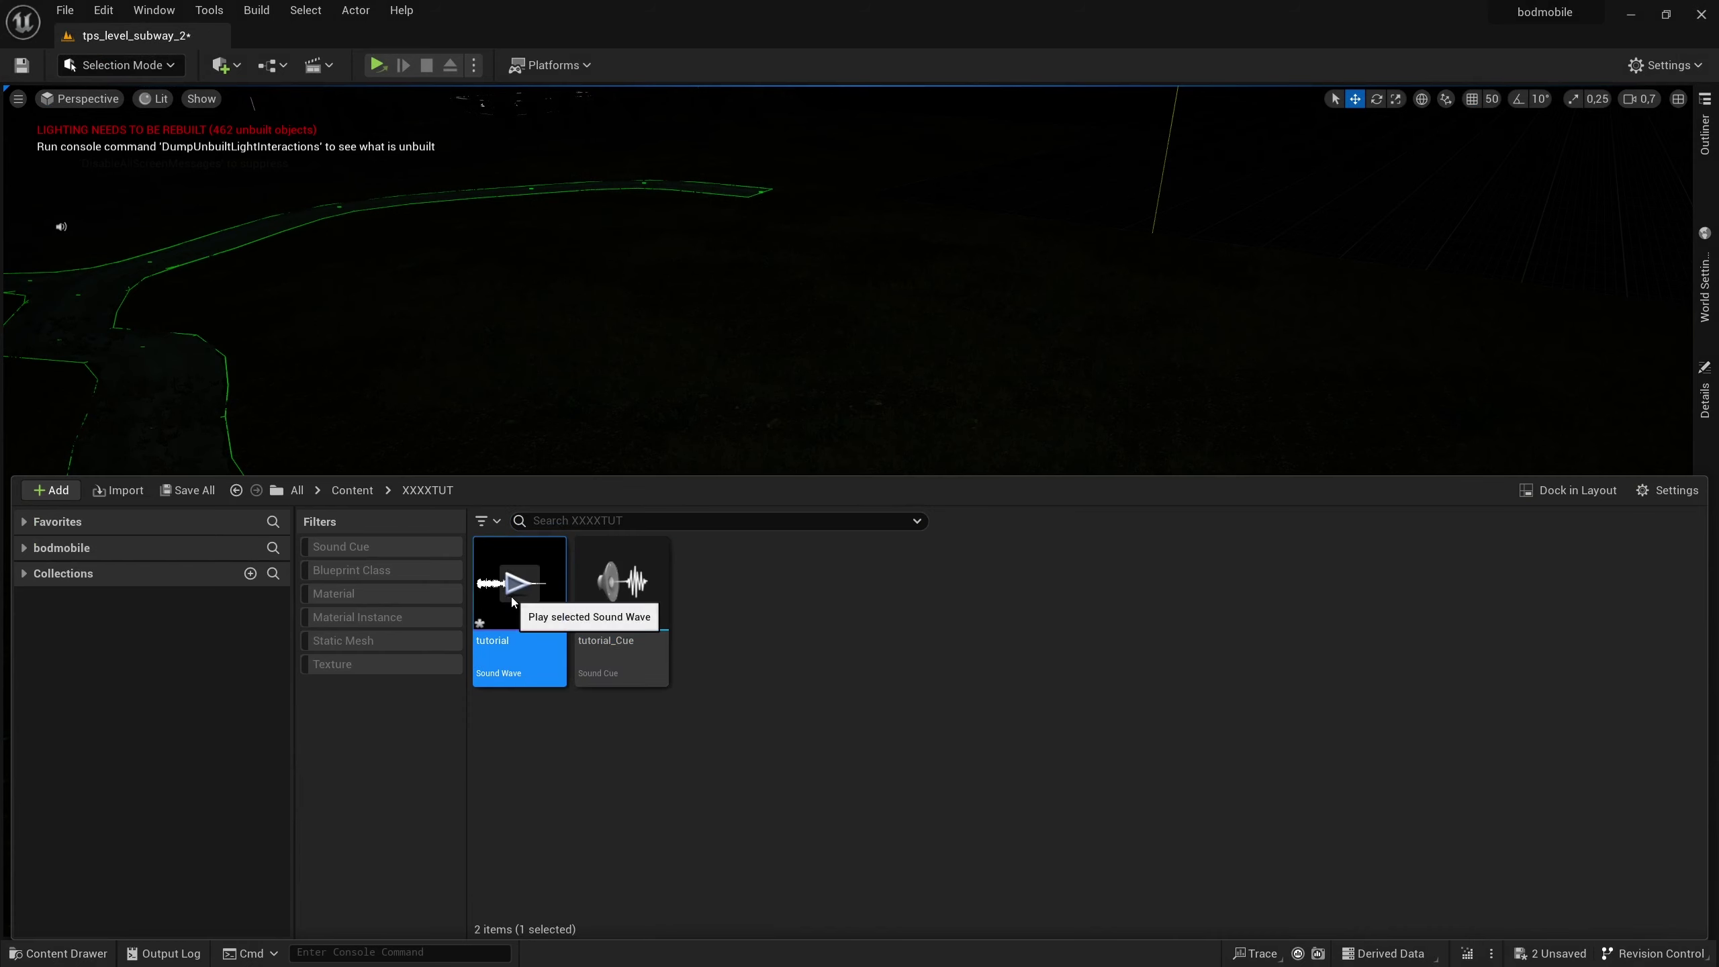
left_click(518, 592)
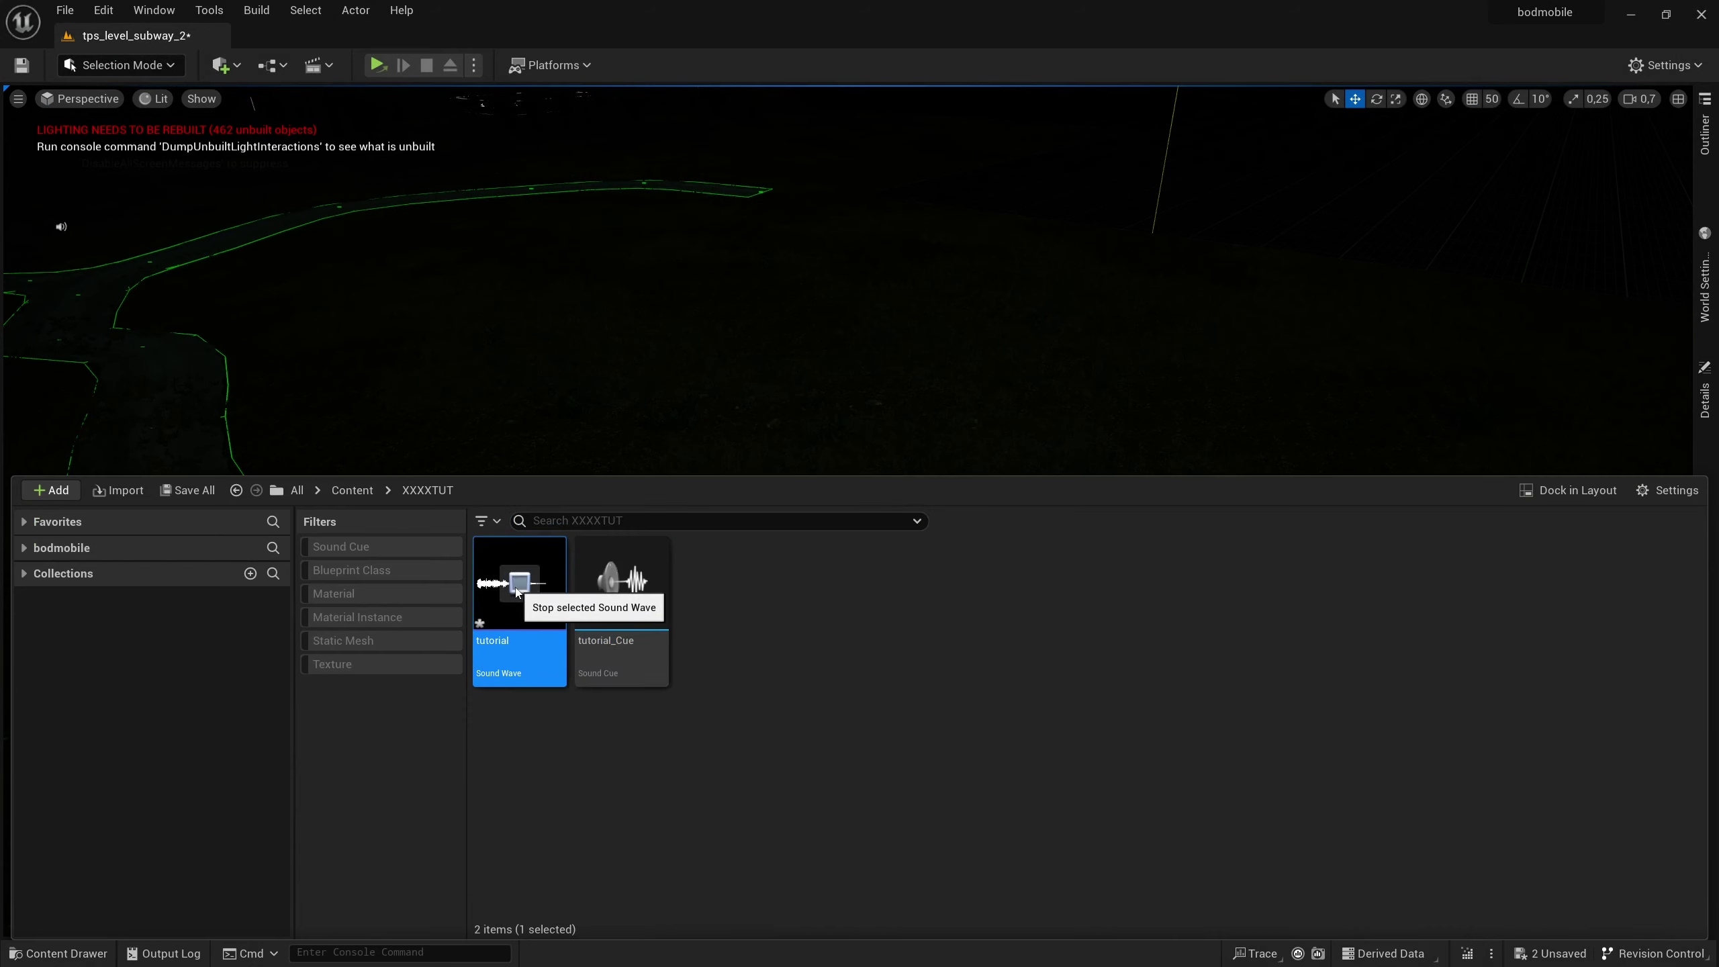
left_click(517, 592)
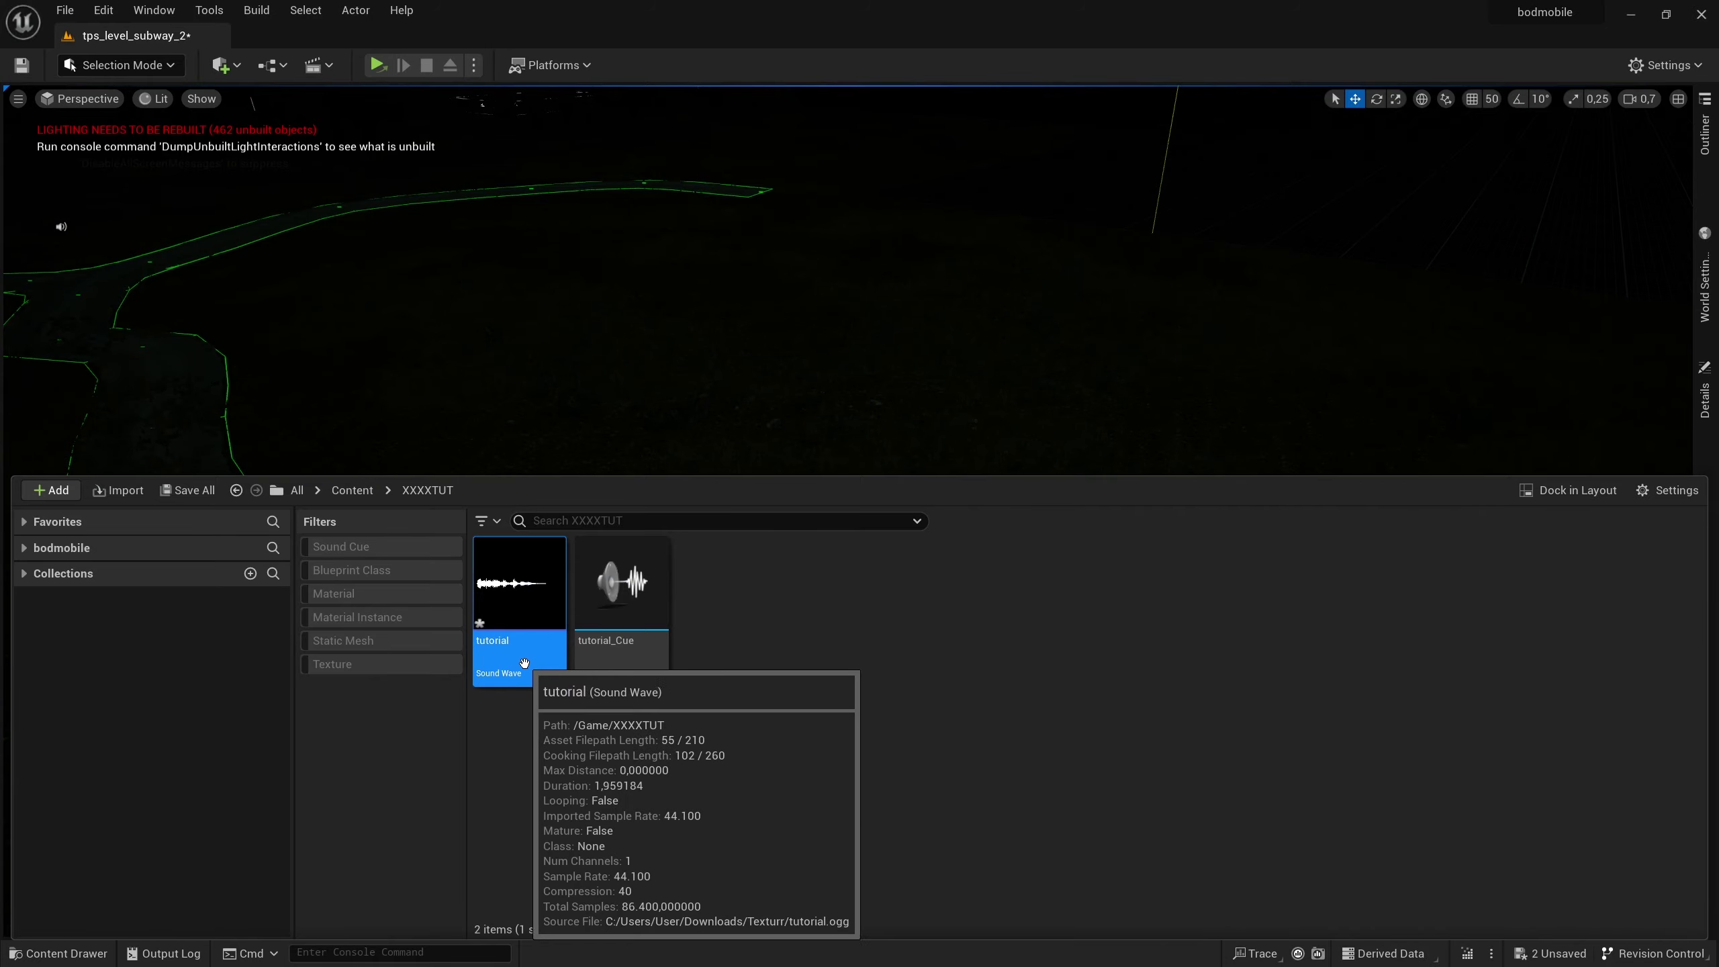
- Open the tutorial sound wave's editor and enable Single Line under Subtitles
double_click(524, 653)
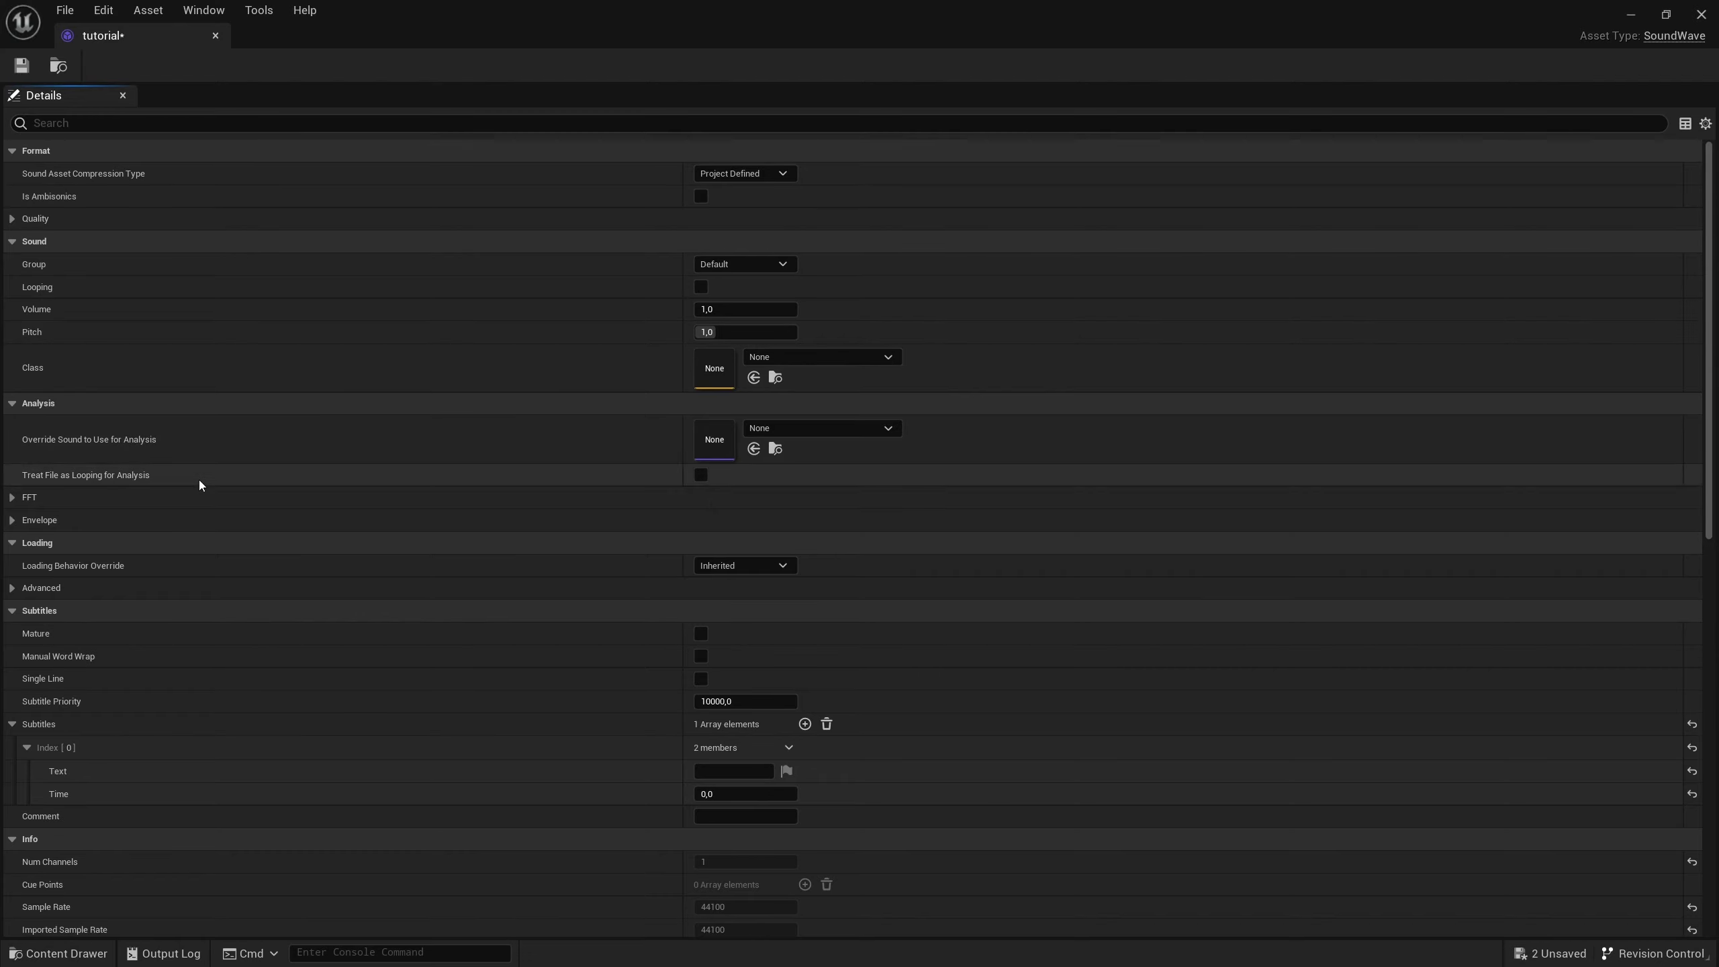
scroll(199, 479, "down", 3)
scroll(134, 603, "down", 3)
scroll(80, 546, "down", 3)
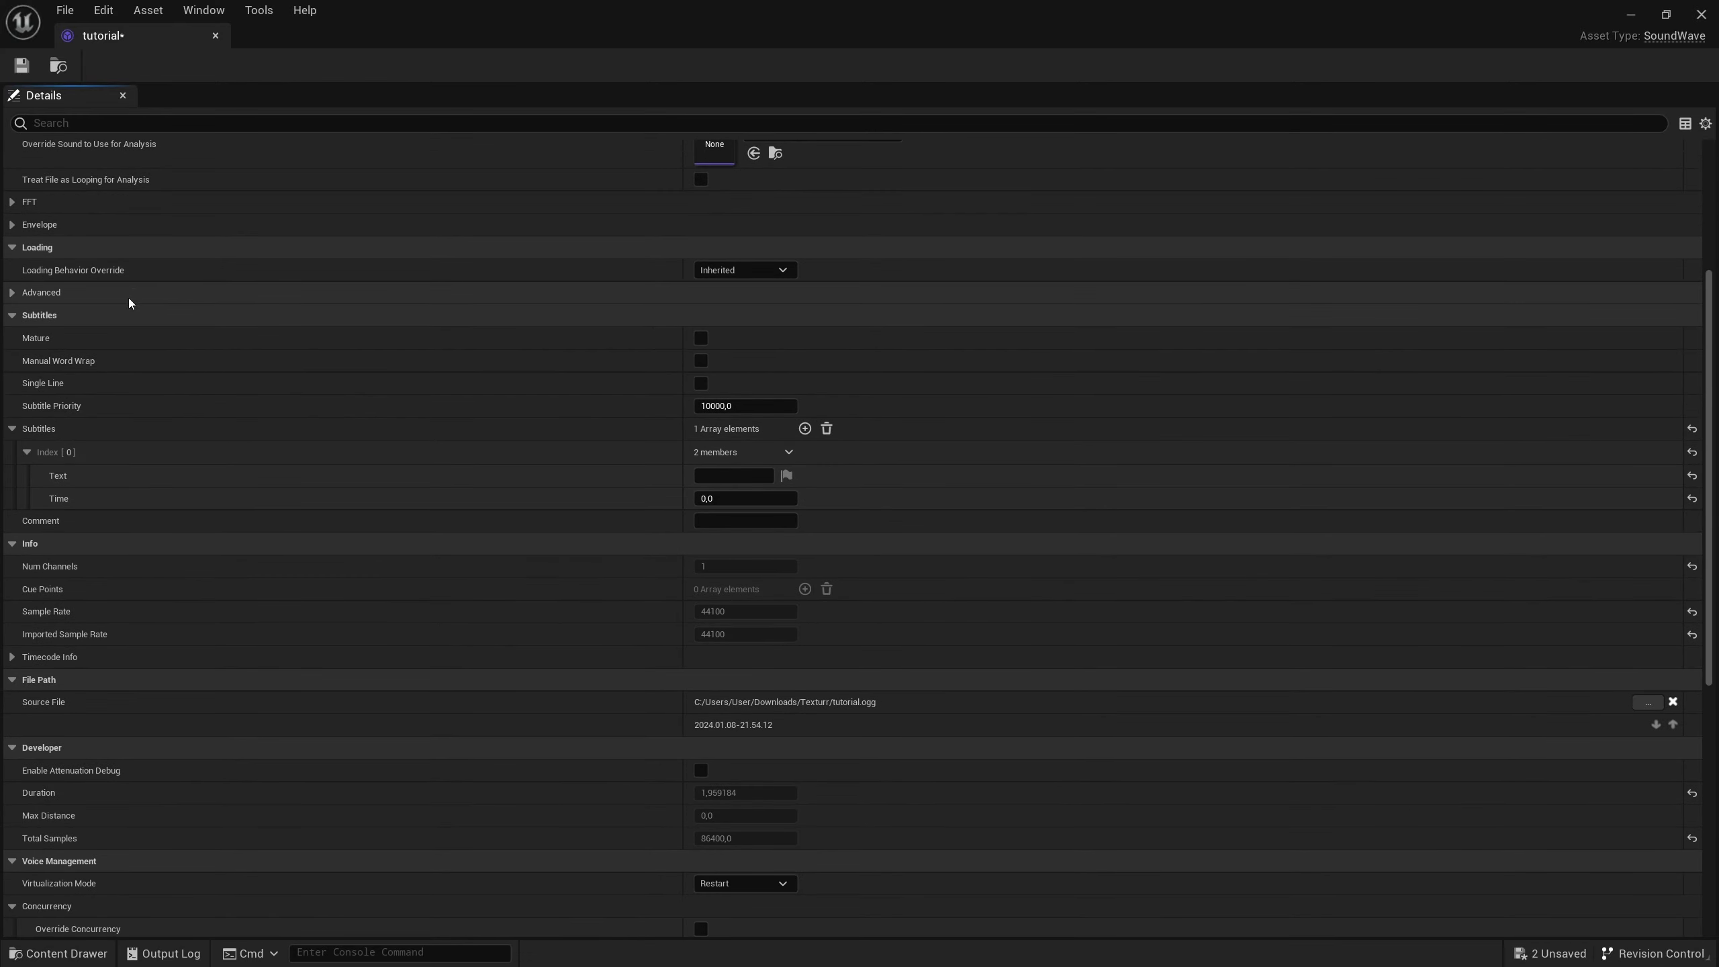
left_click(702, 385)
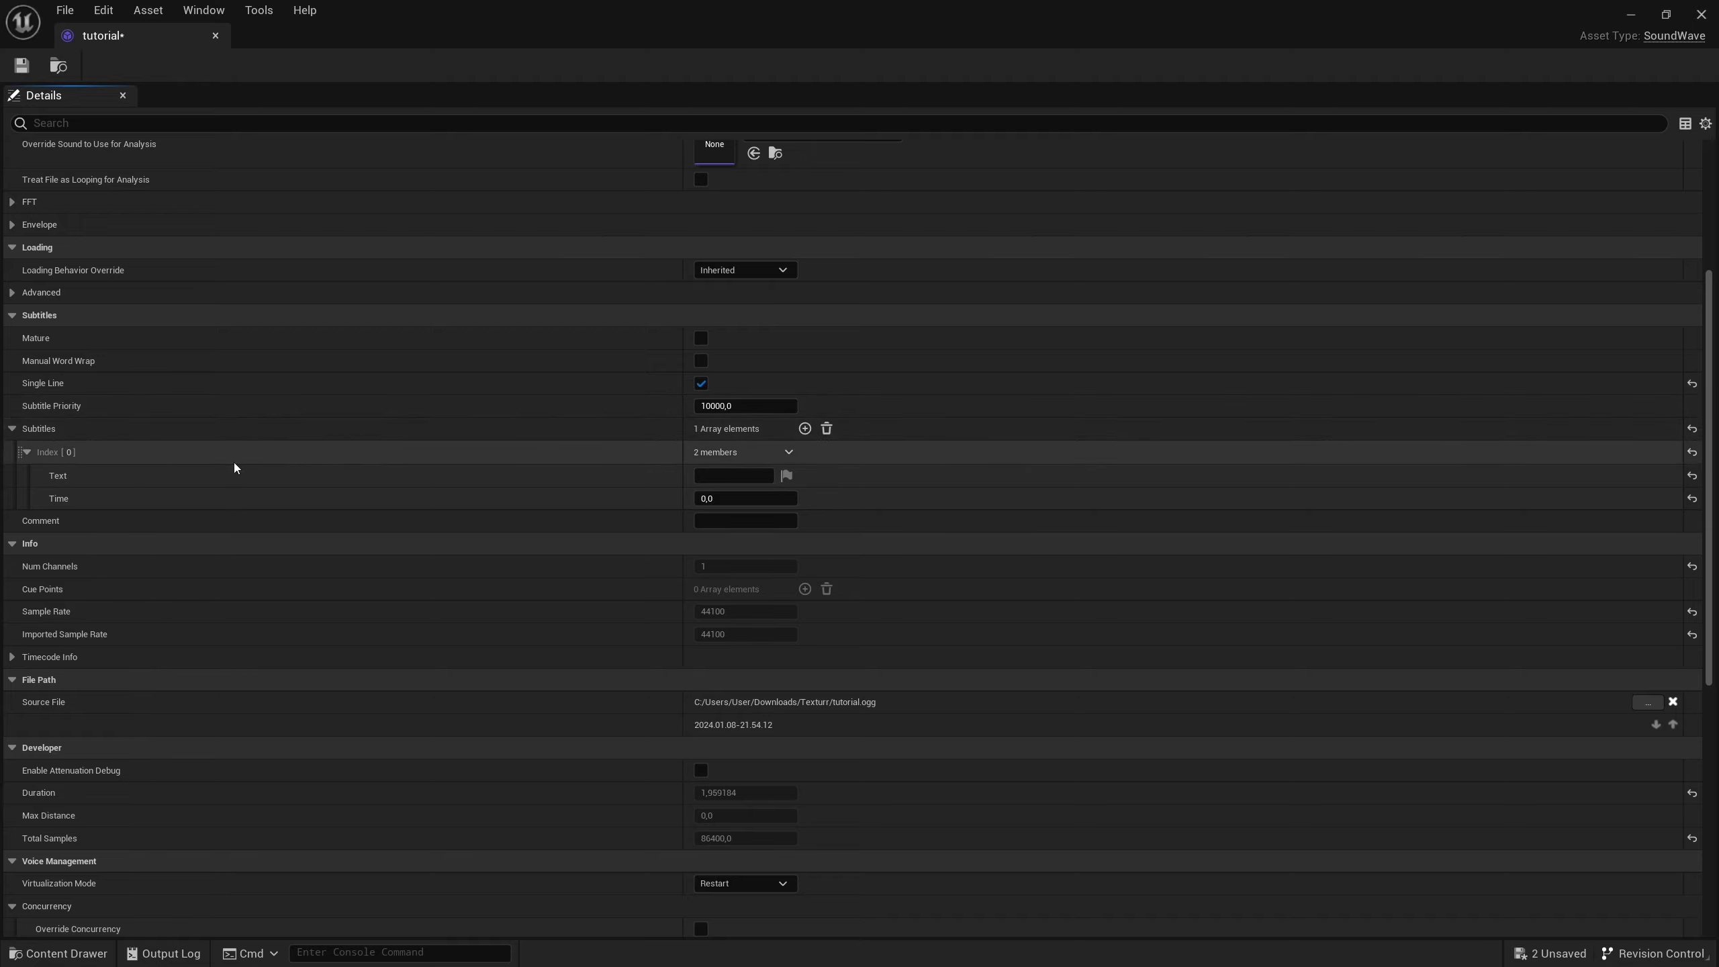
- Replace the existing subtitle with a new empty entry and expand Index [0]
left_click(827, 428)
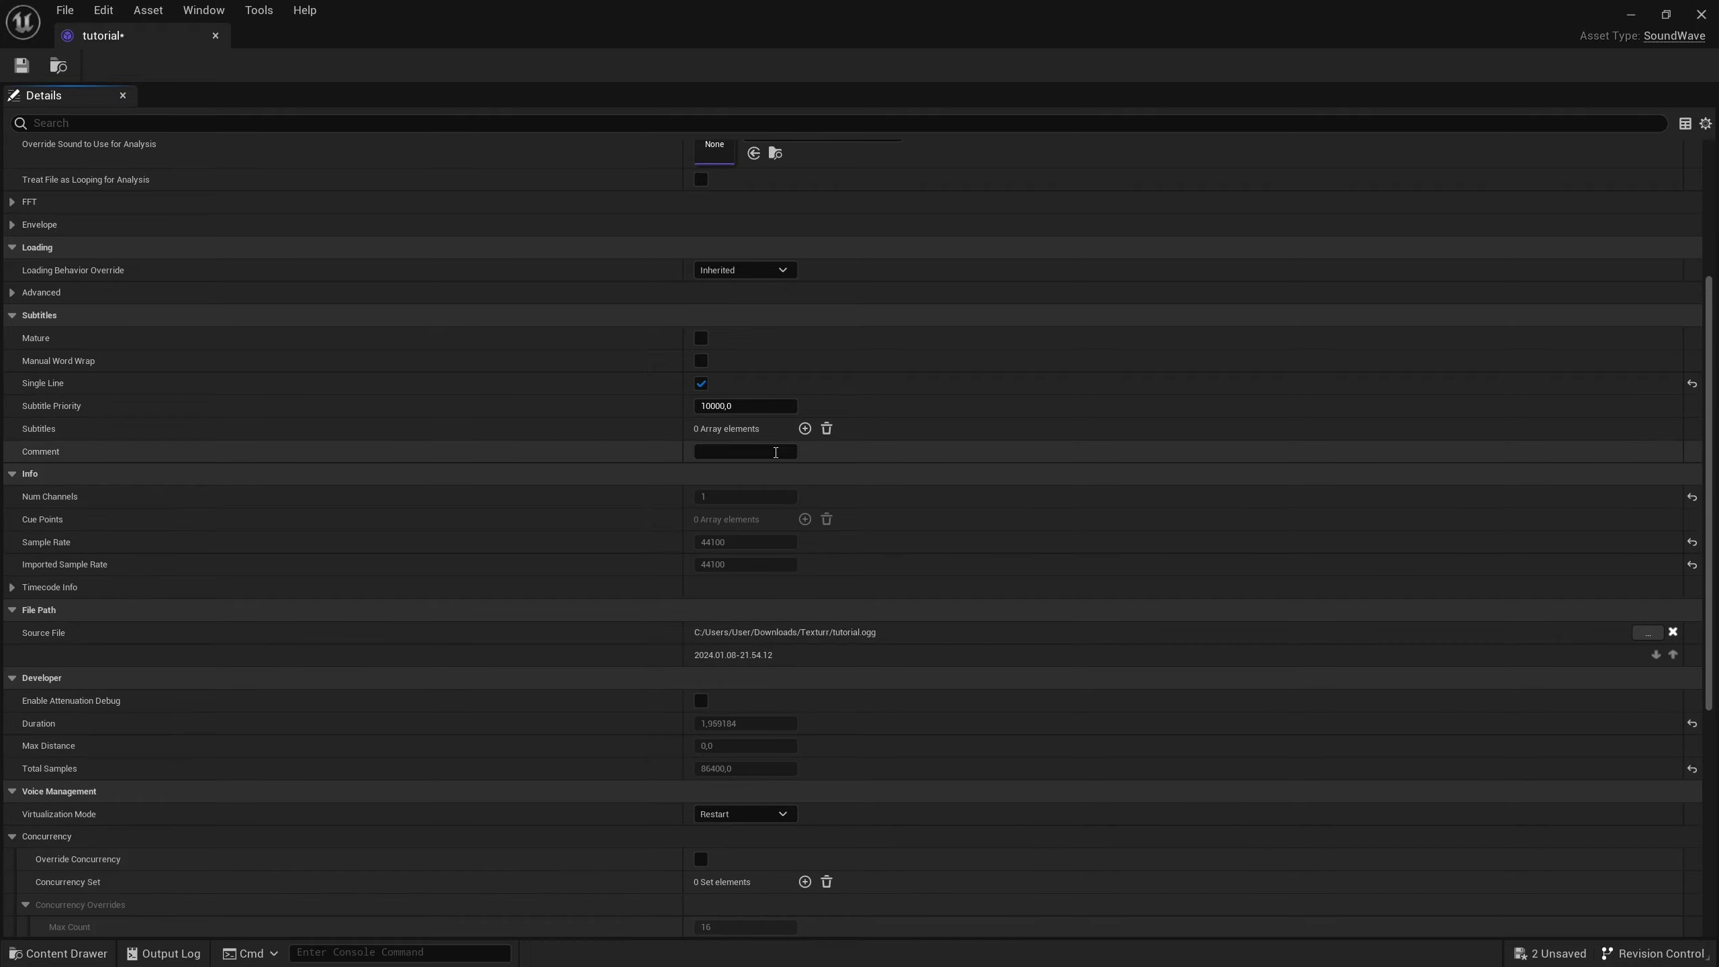
left_click(804, 427)
left_click(477, 452)
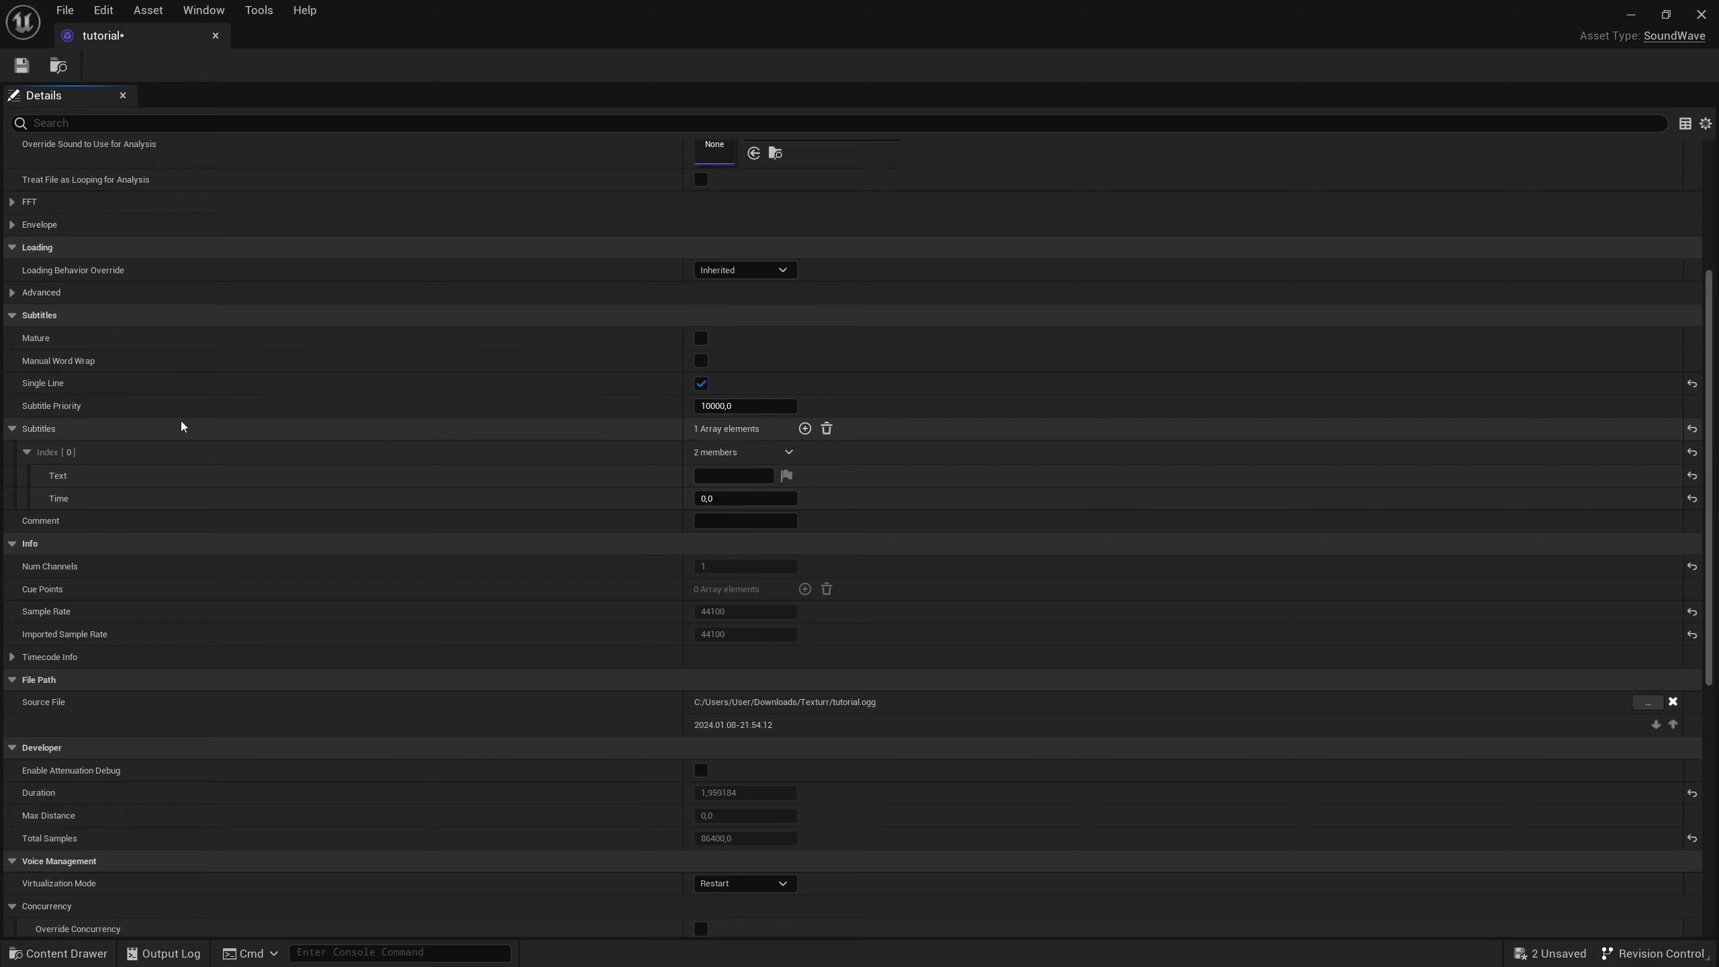
- Add two subtitles: 'Hallo und willkommen bei' at 0,0 and 'Sky' at time 3,0
left_click(804, 428)
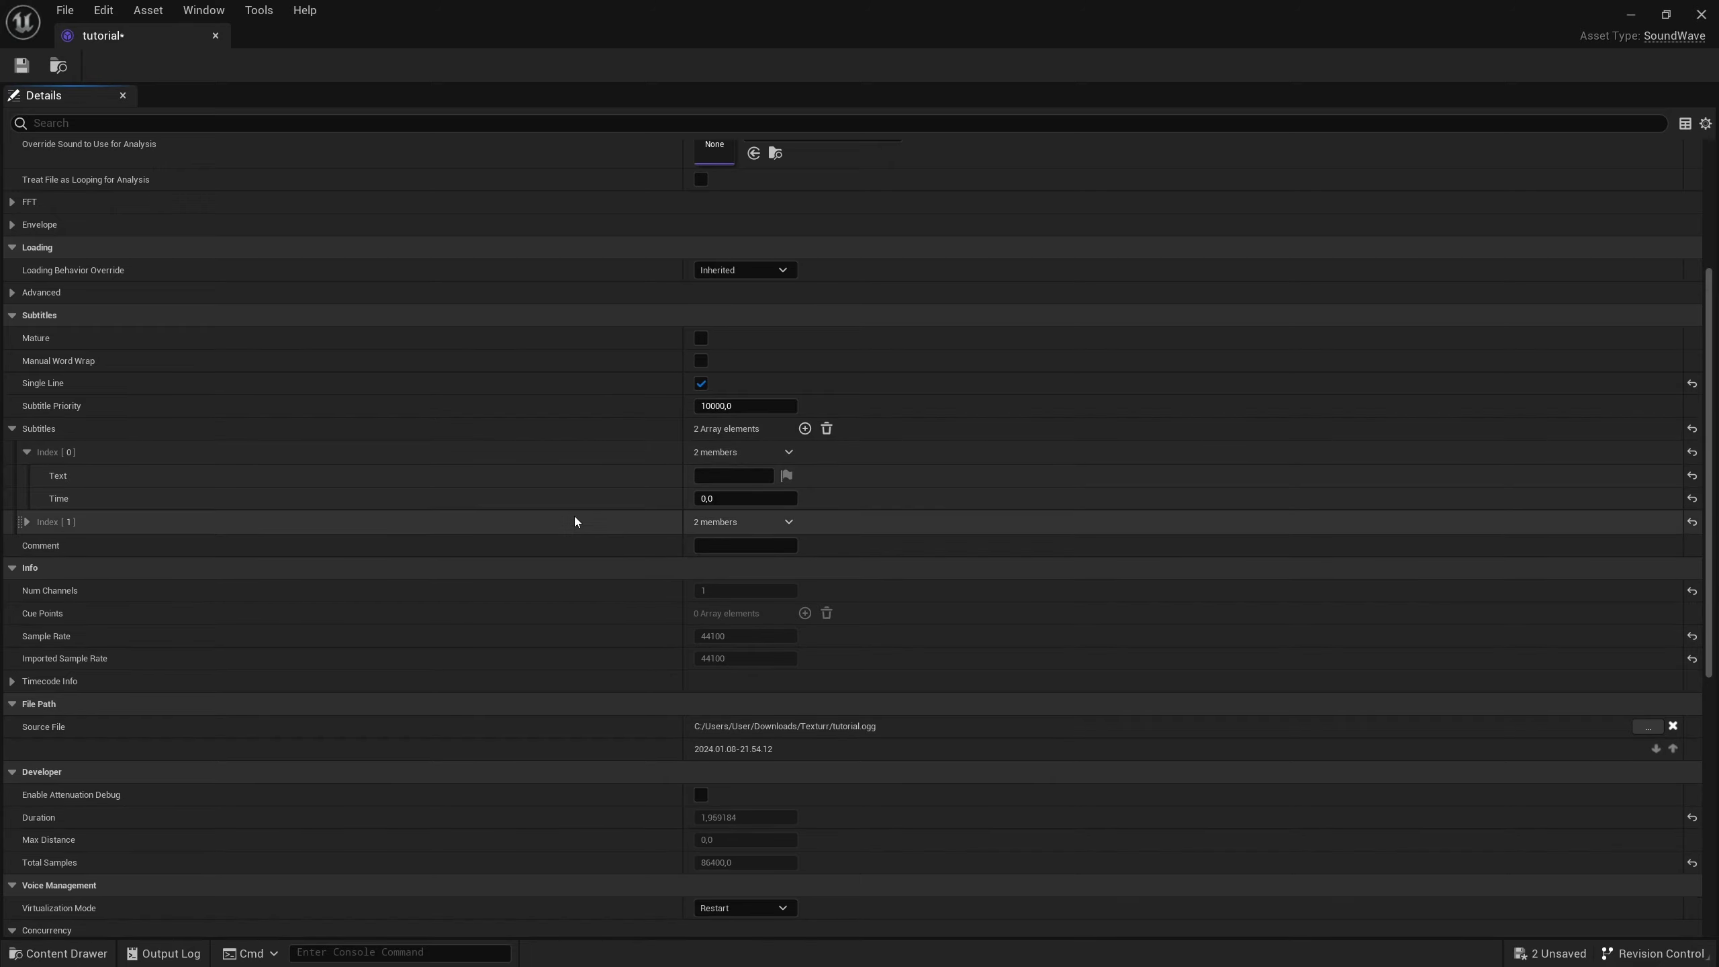
left_click(708, 477)
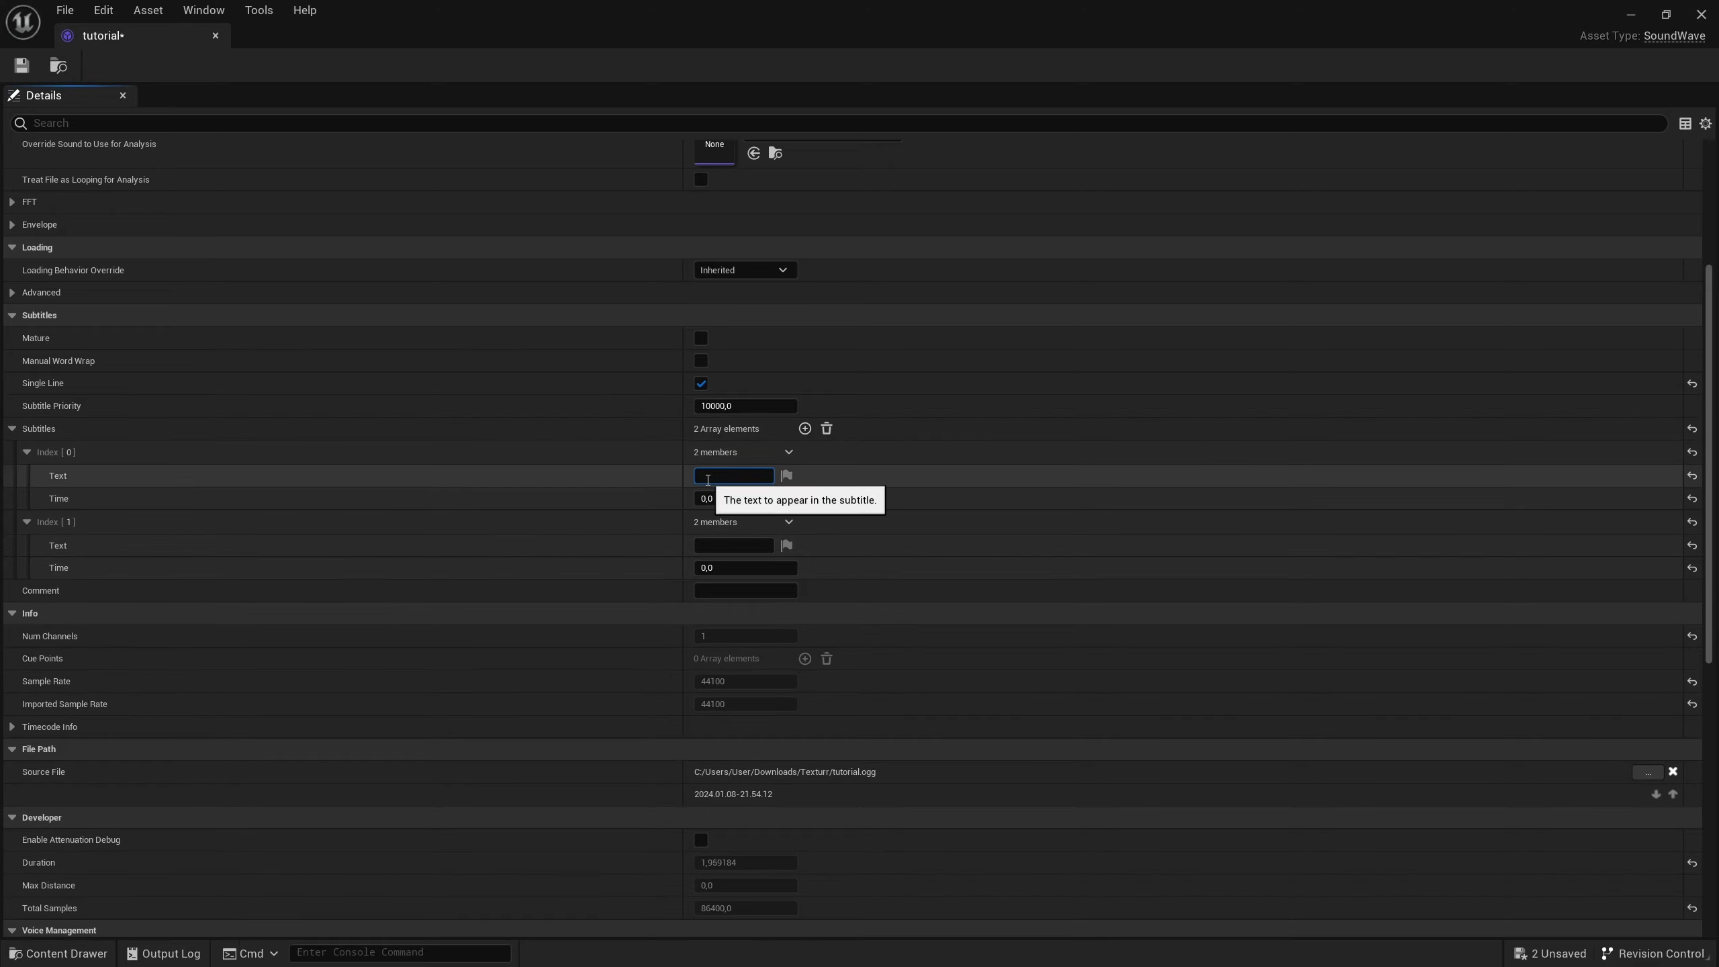
type("Hallo und will")
type("kommen bei")
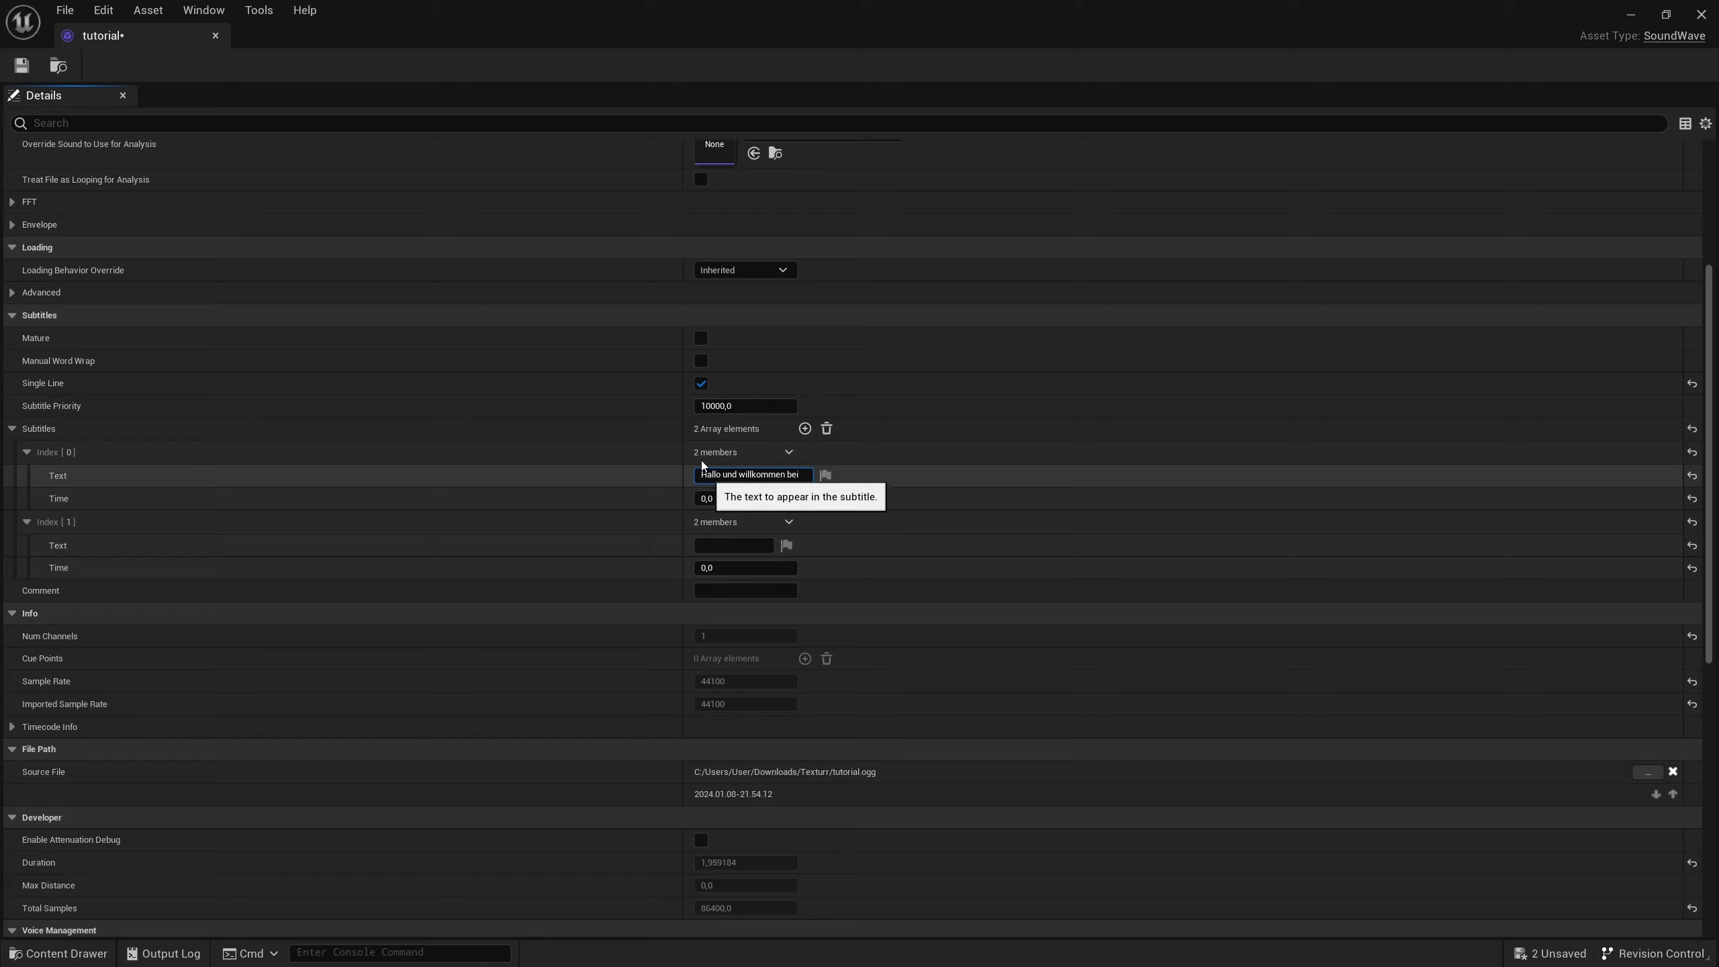
left_click(715, 572)
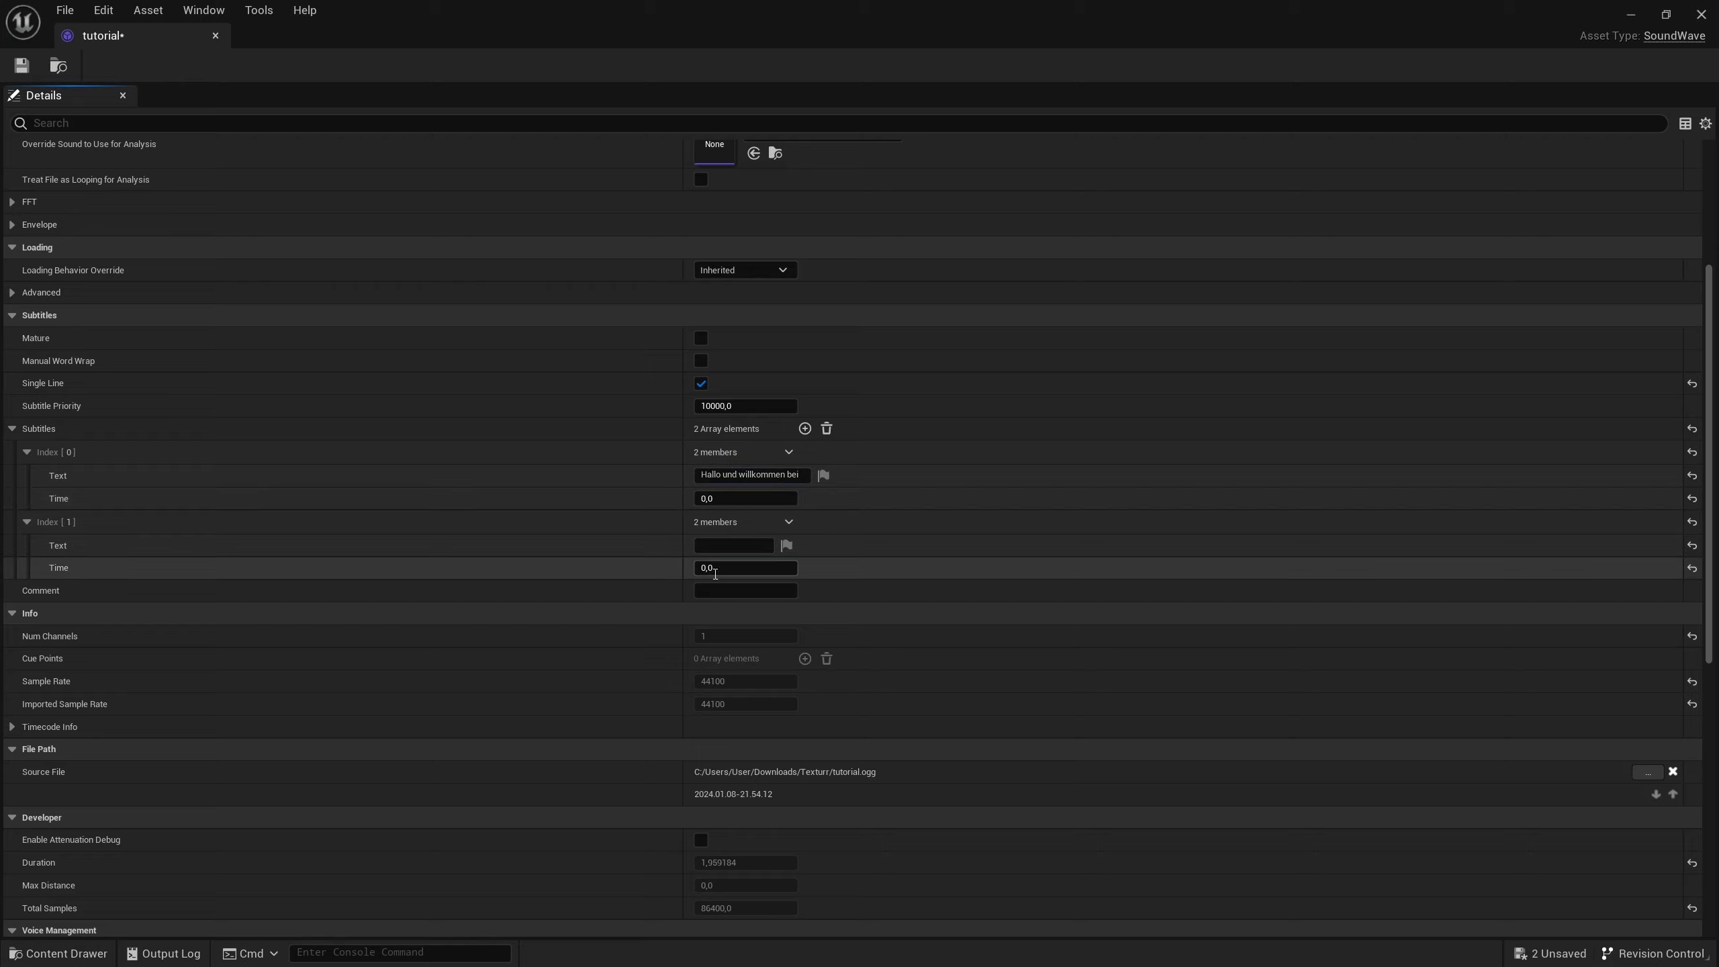
left_click_drag(715, 573, 705, 564)
type("3")
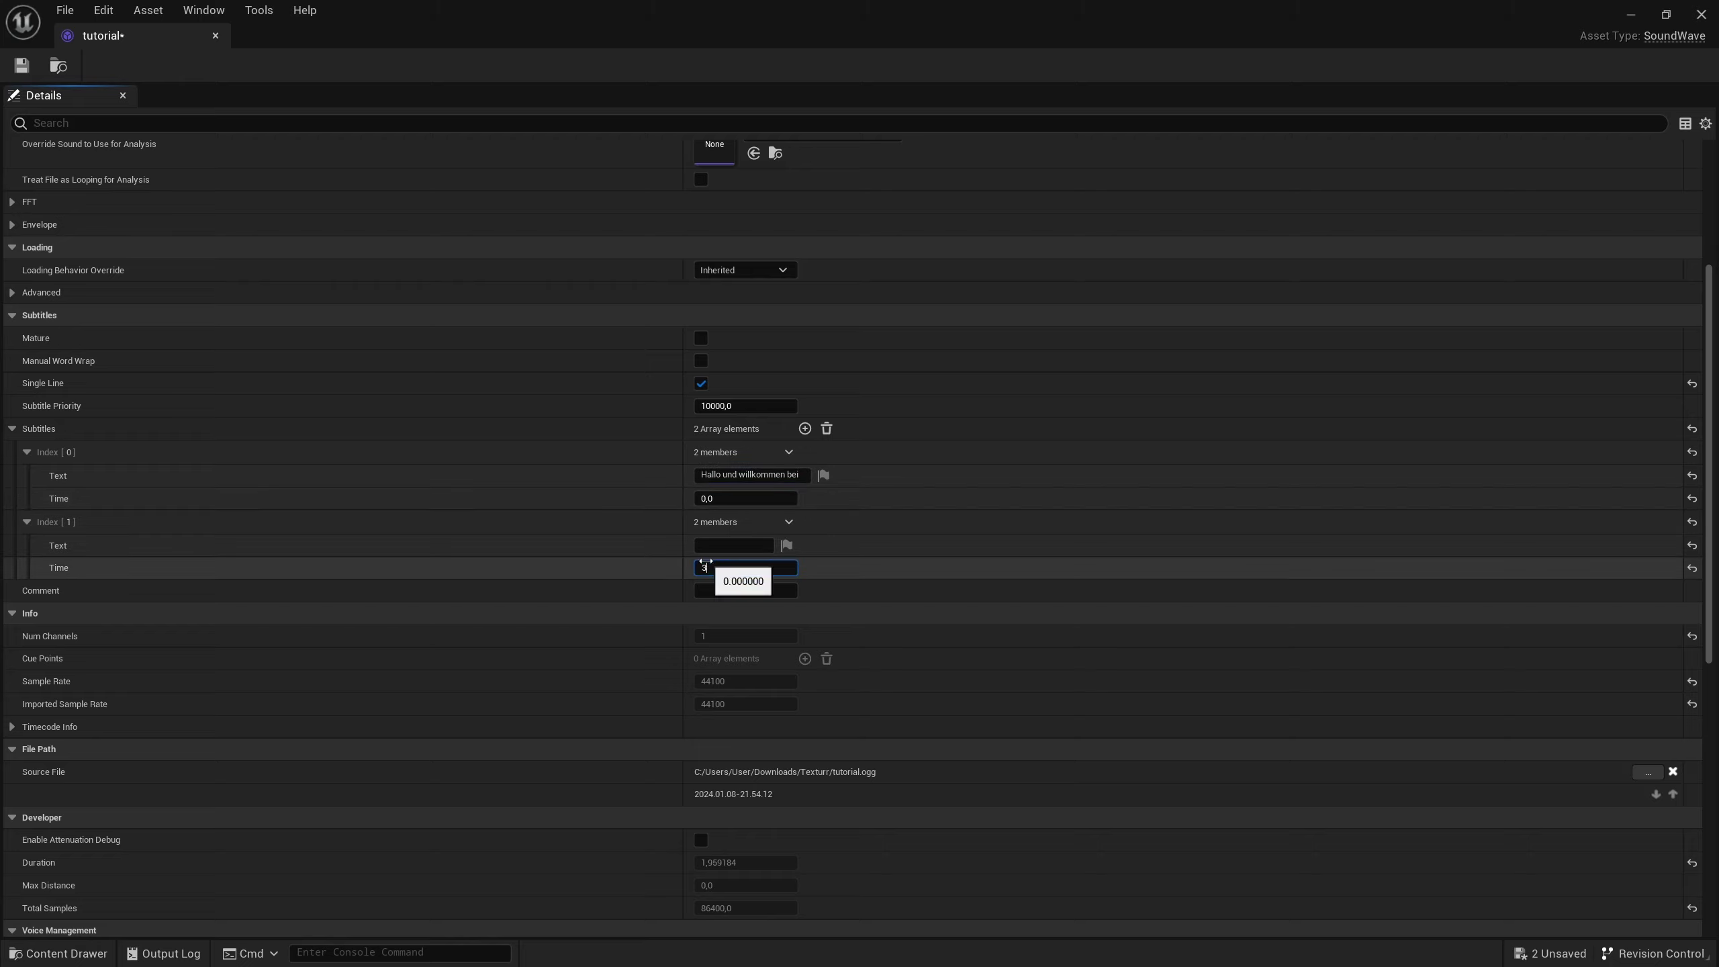
left_click(726, 545)
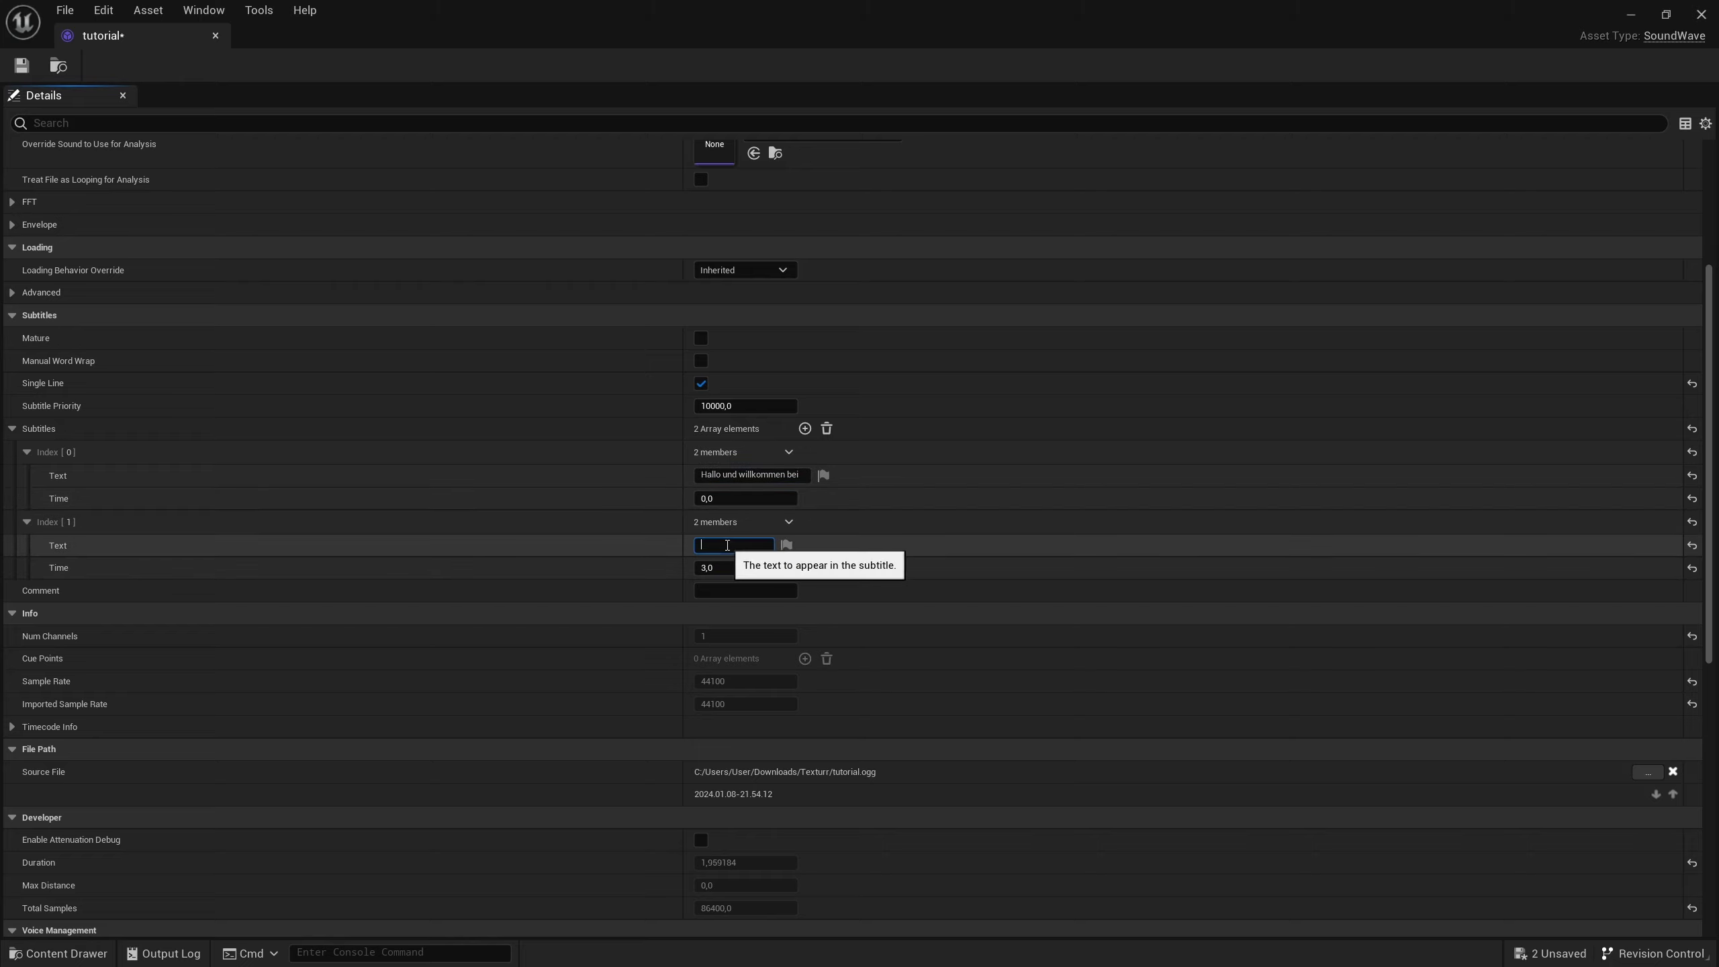
type("DerSky")
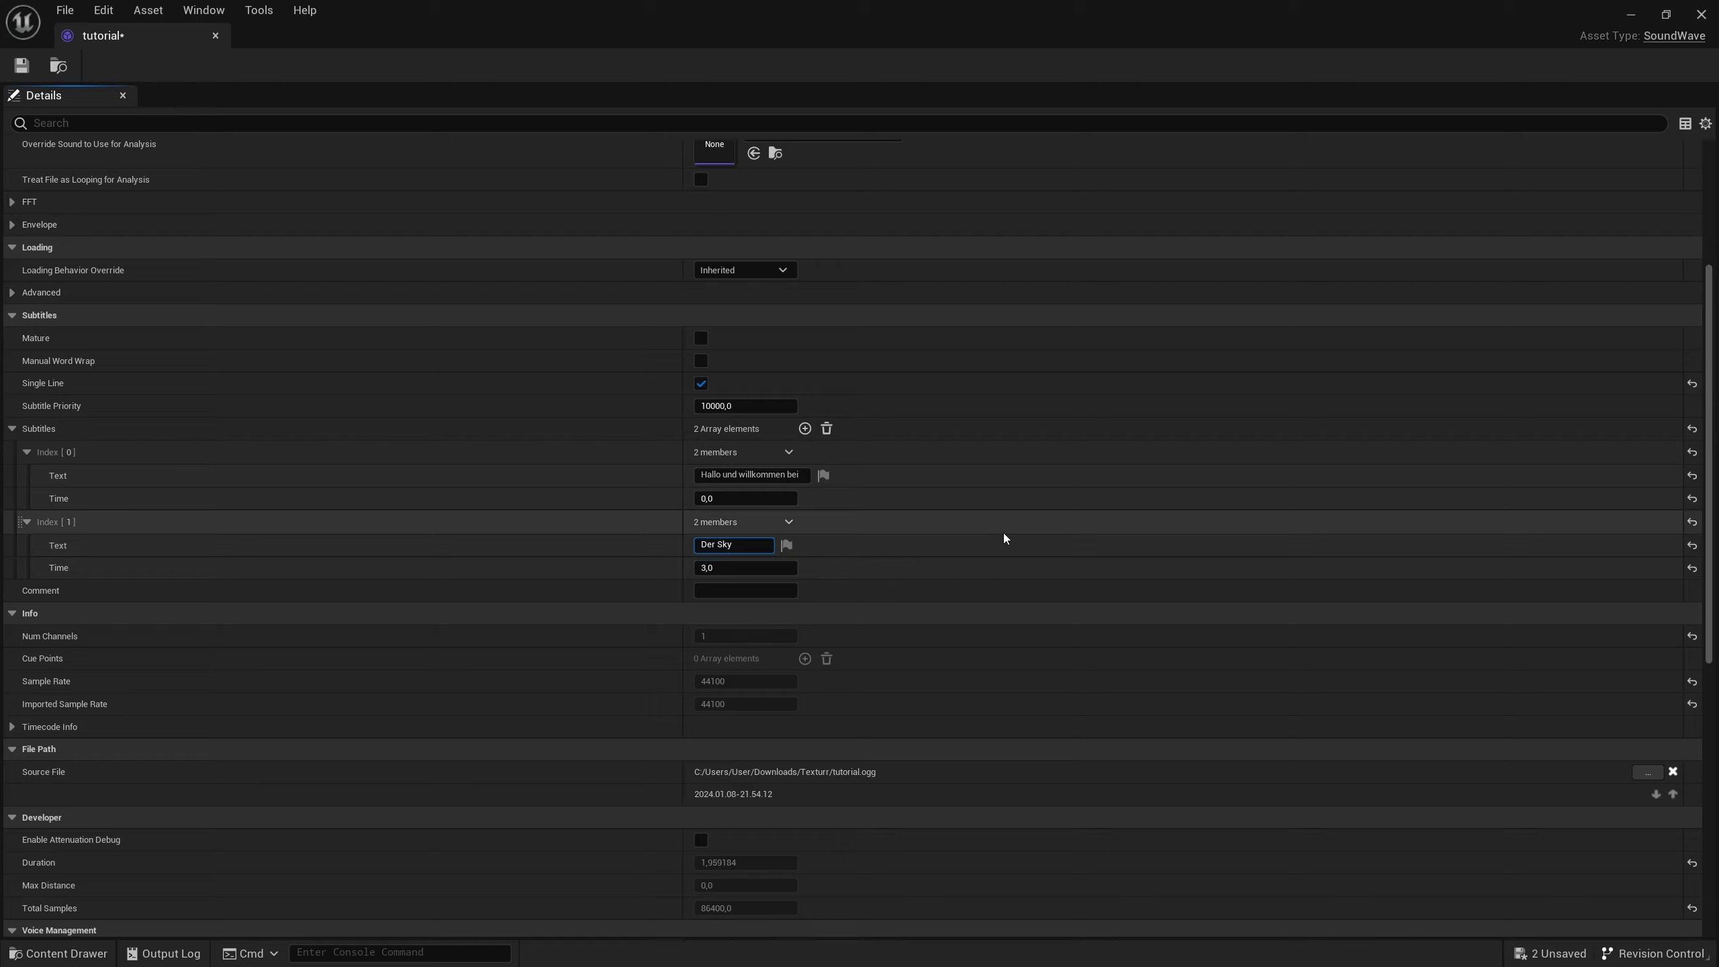
key("Return")
- Clear both subtitles and add one fresh entry, expanded to show its Text and Time
left_click(826, 429)
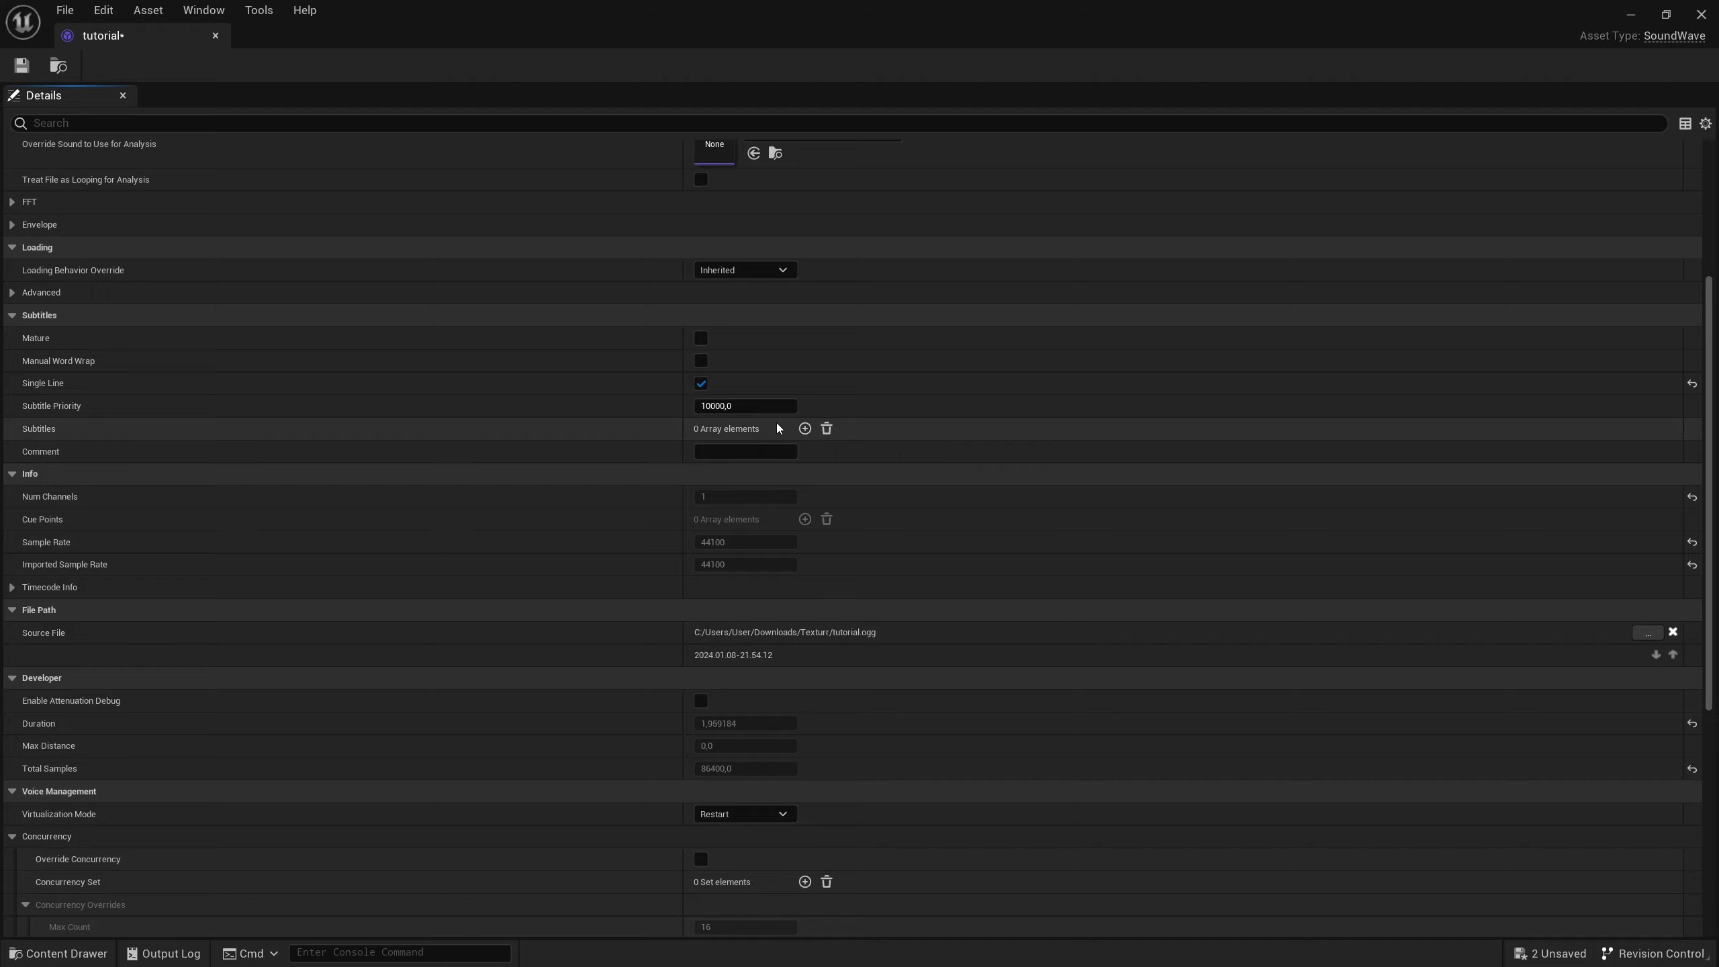
left_click(804, 428)
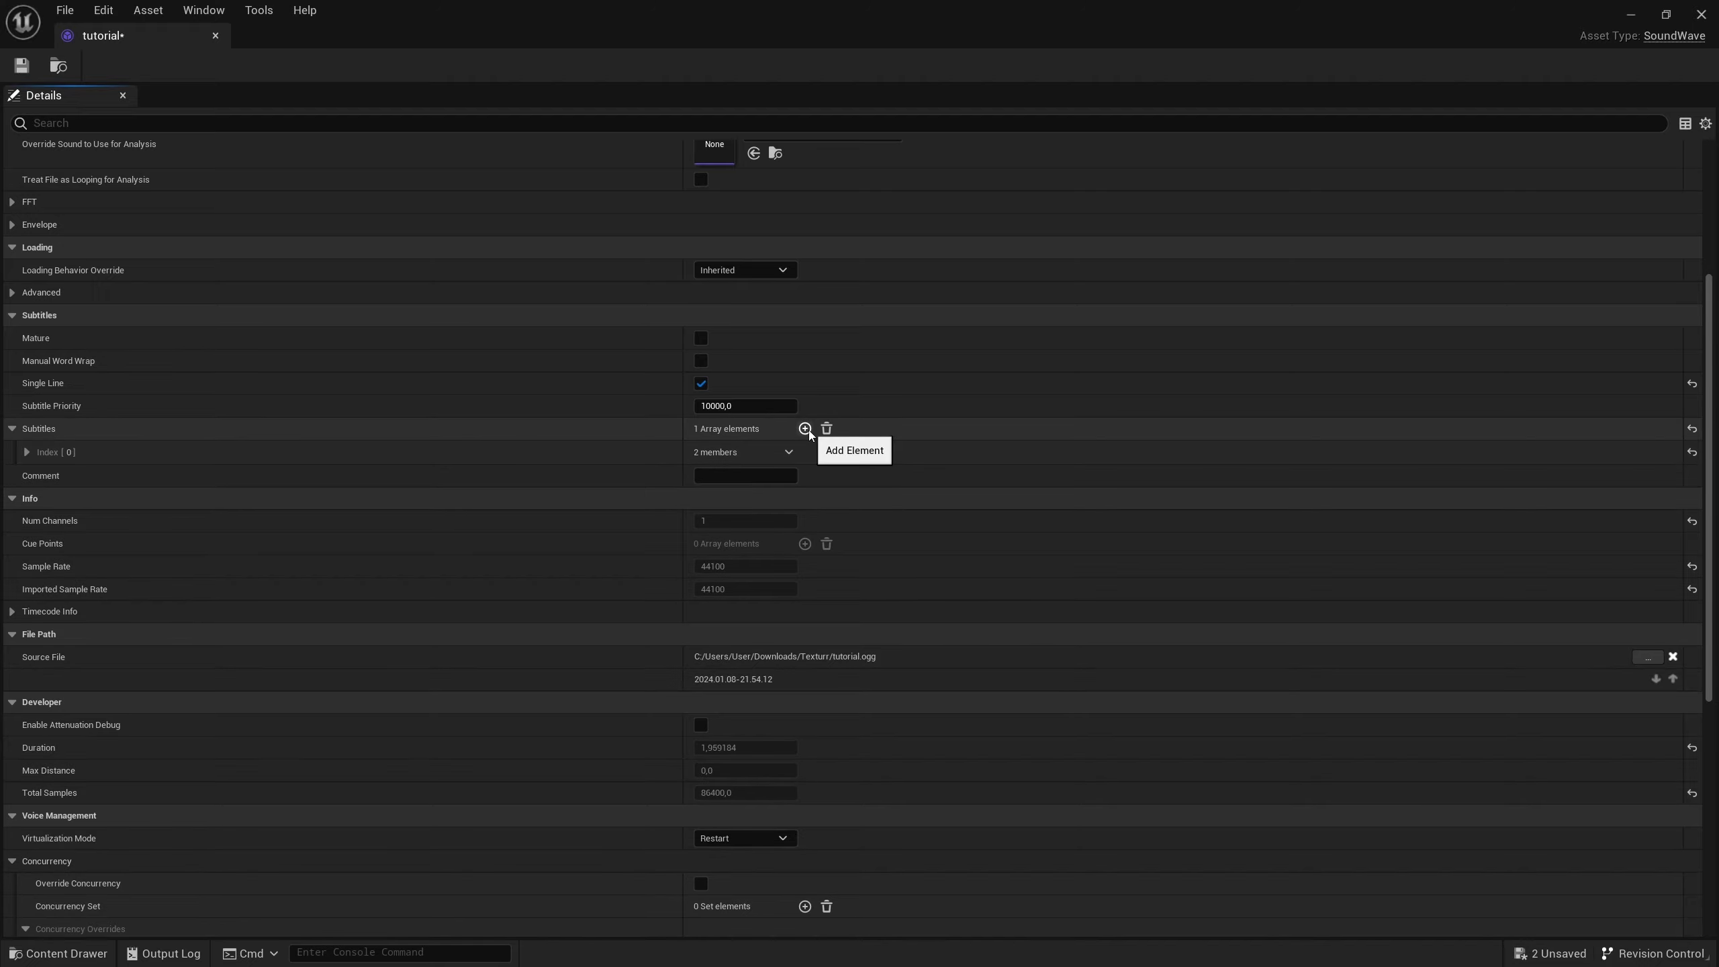
left_click(411, 450)
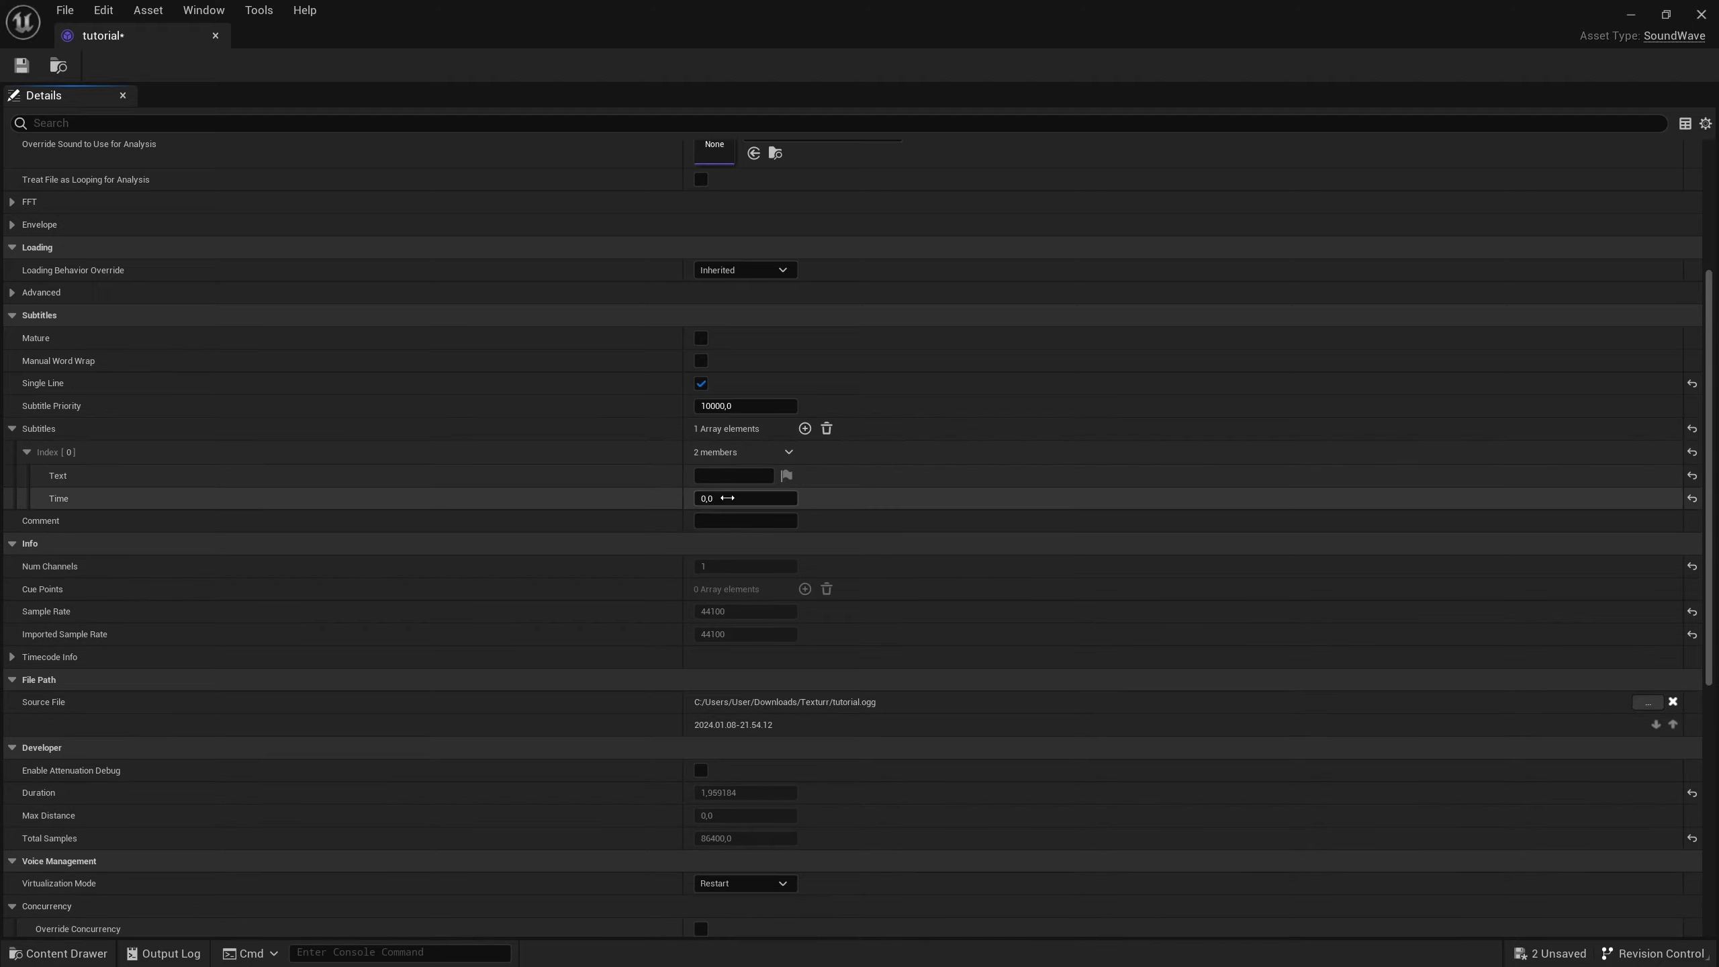
- Enter 'Oh man, what the f**' as the Index 0 subtitle text, checking its localization options
left_click(732, 474)
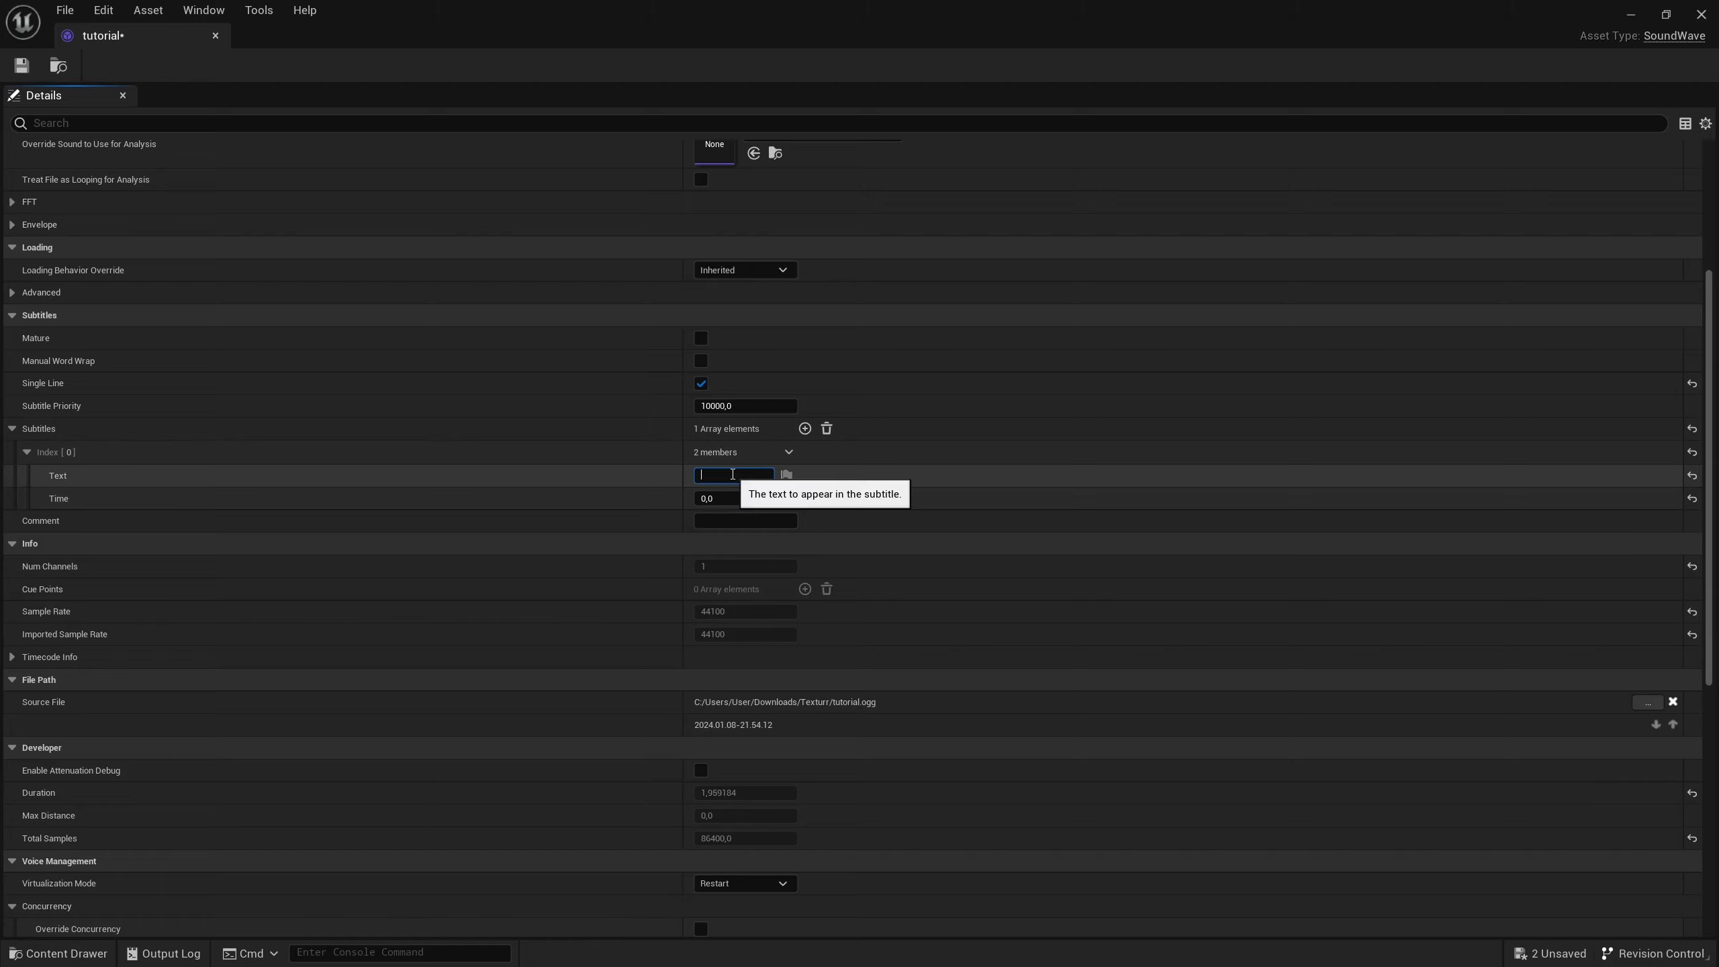
type("Ohman,")
type(" what th")
type("e f**")
key("Return")
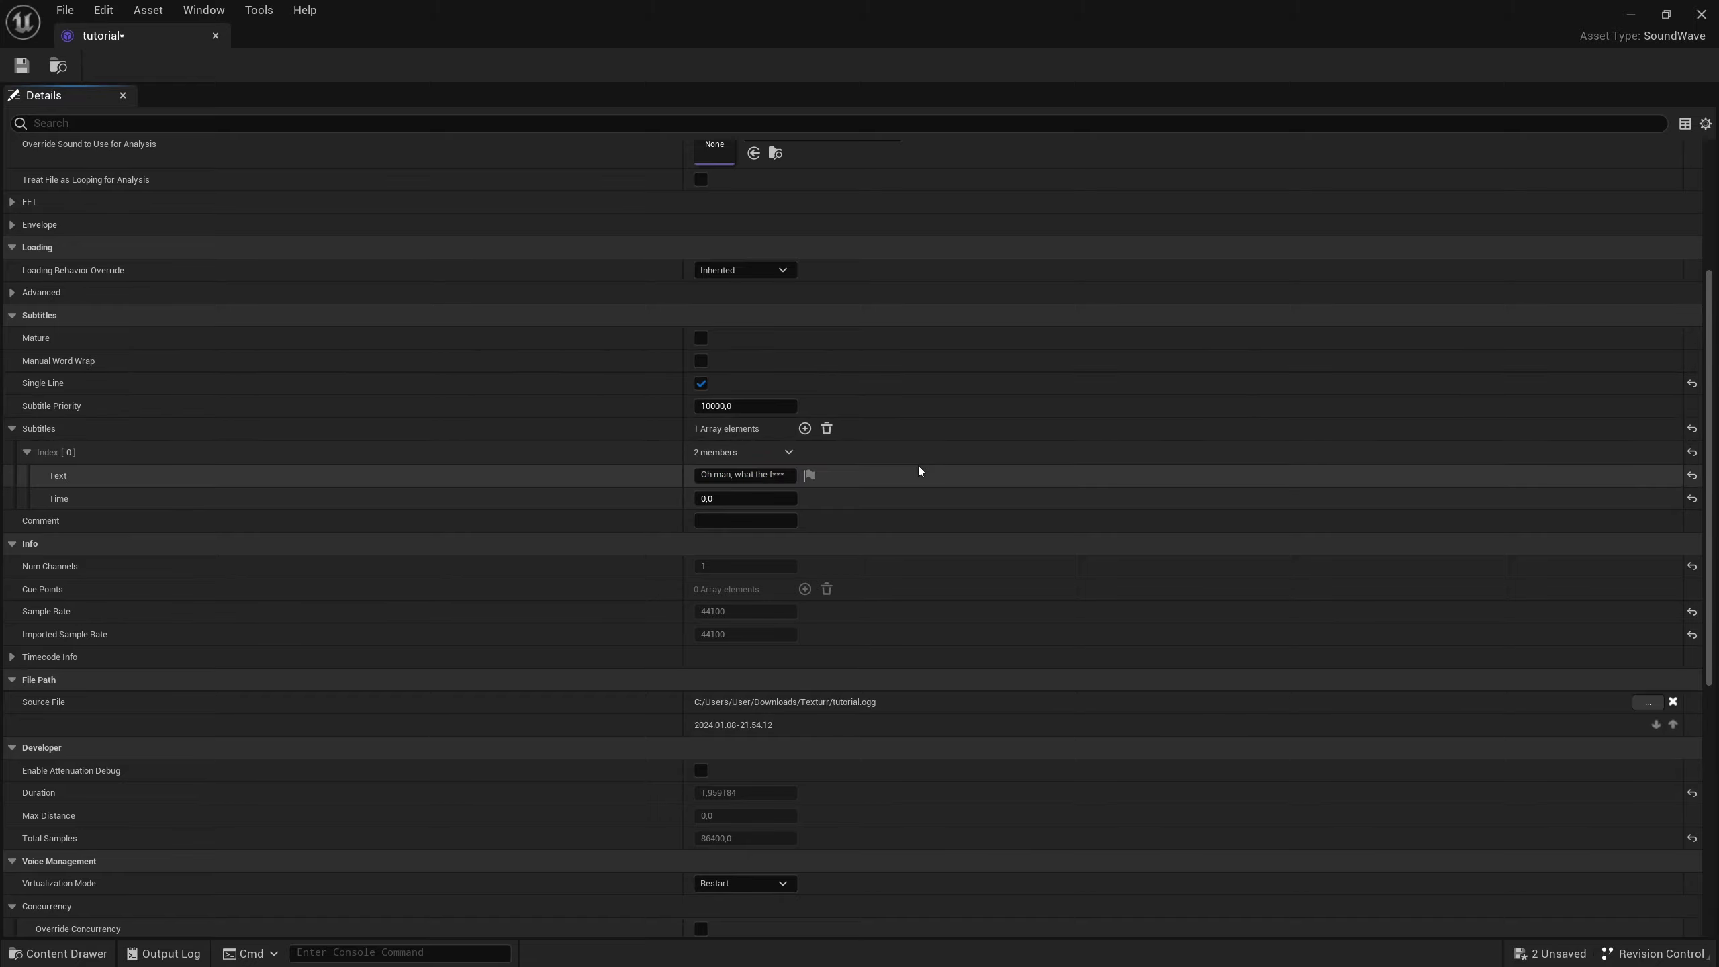
key("Escape")
left_click(807, 476)
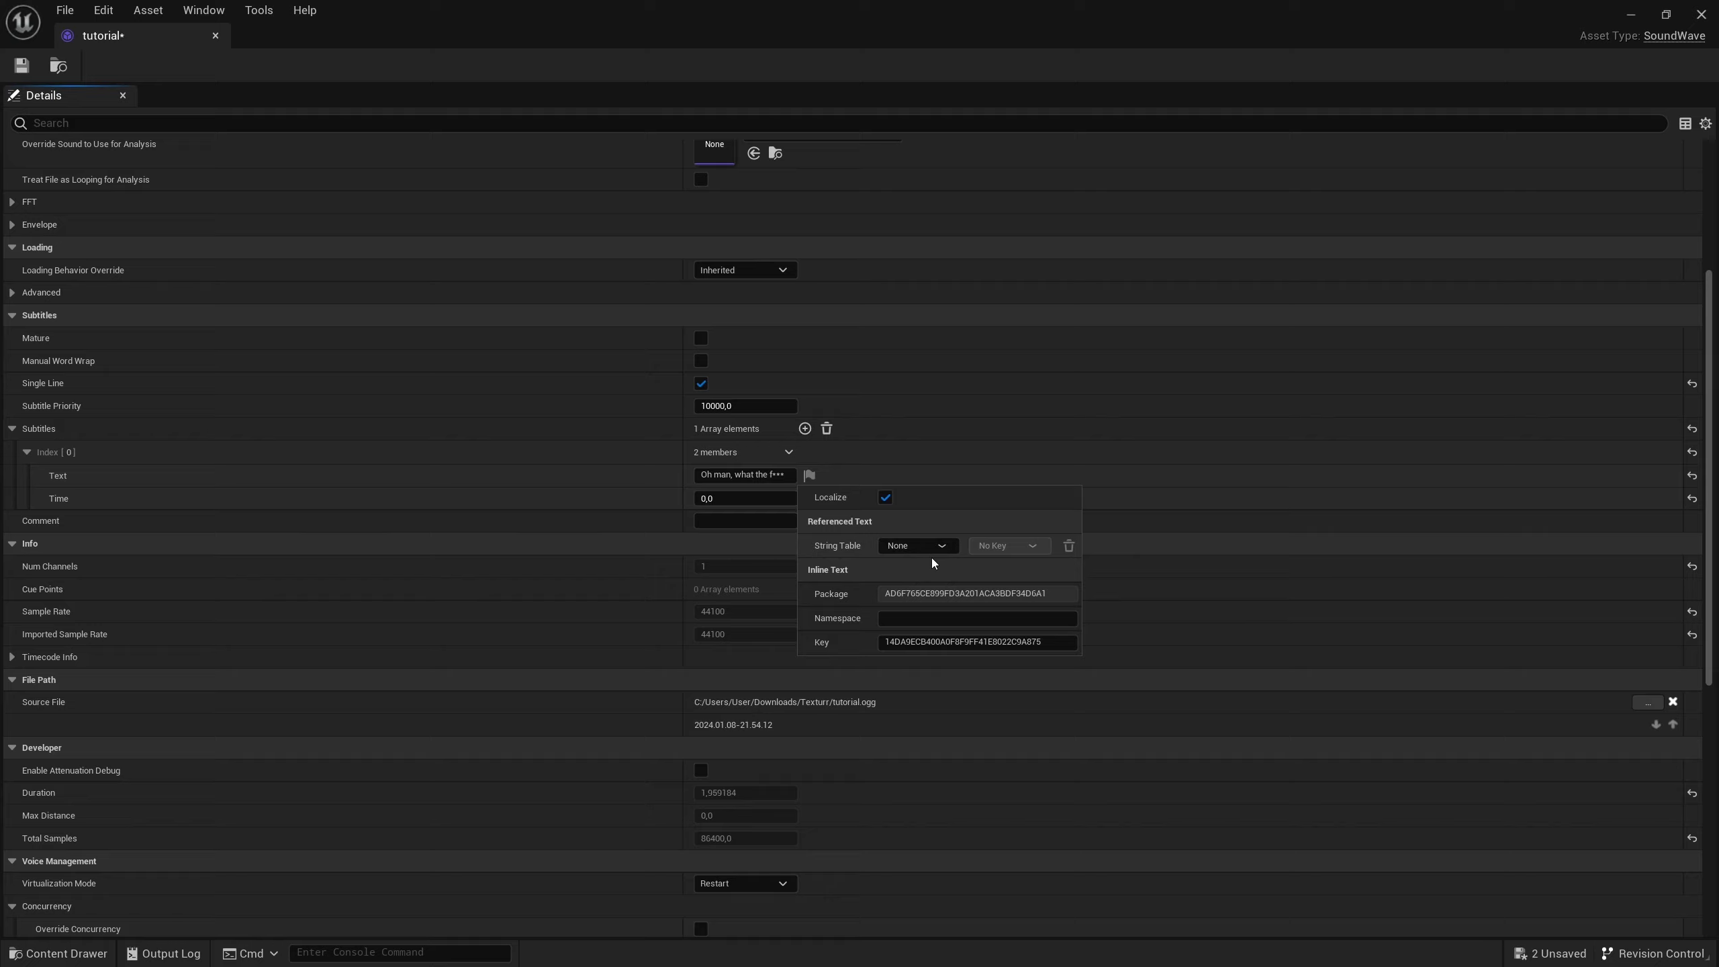
left_click(964, 389)
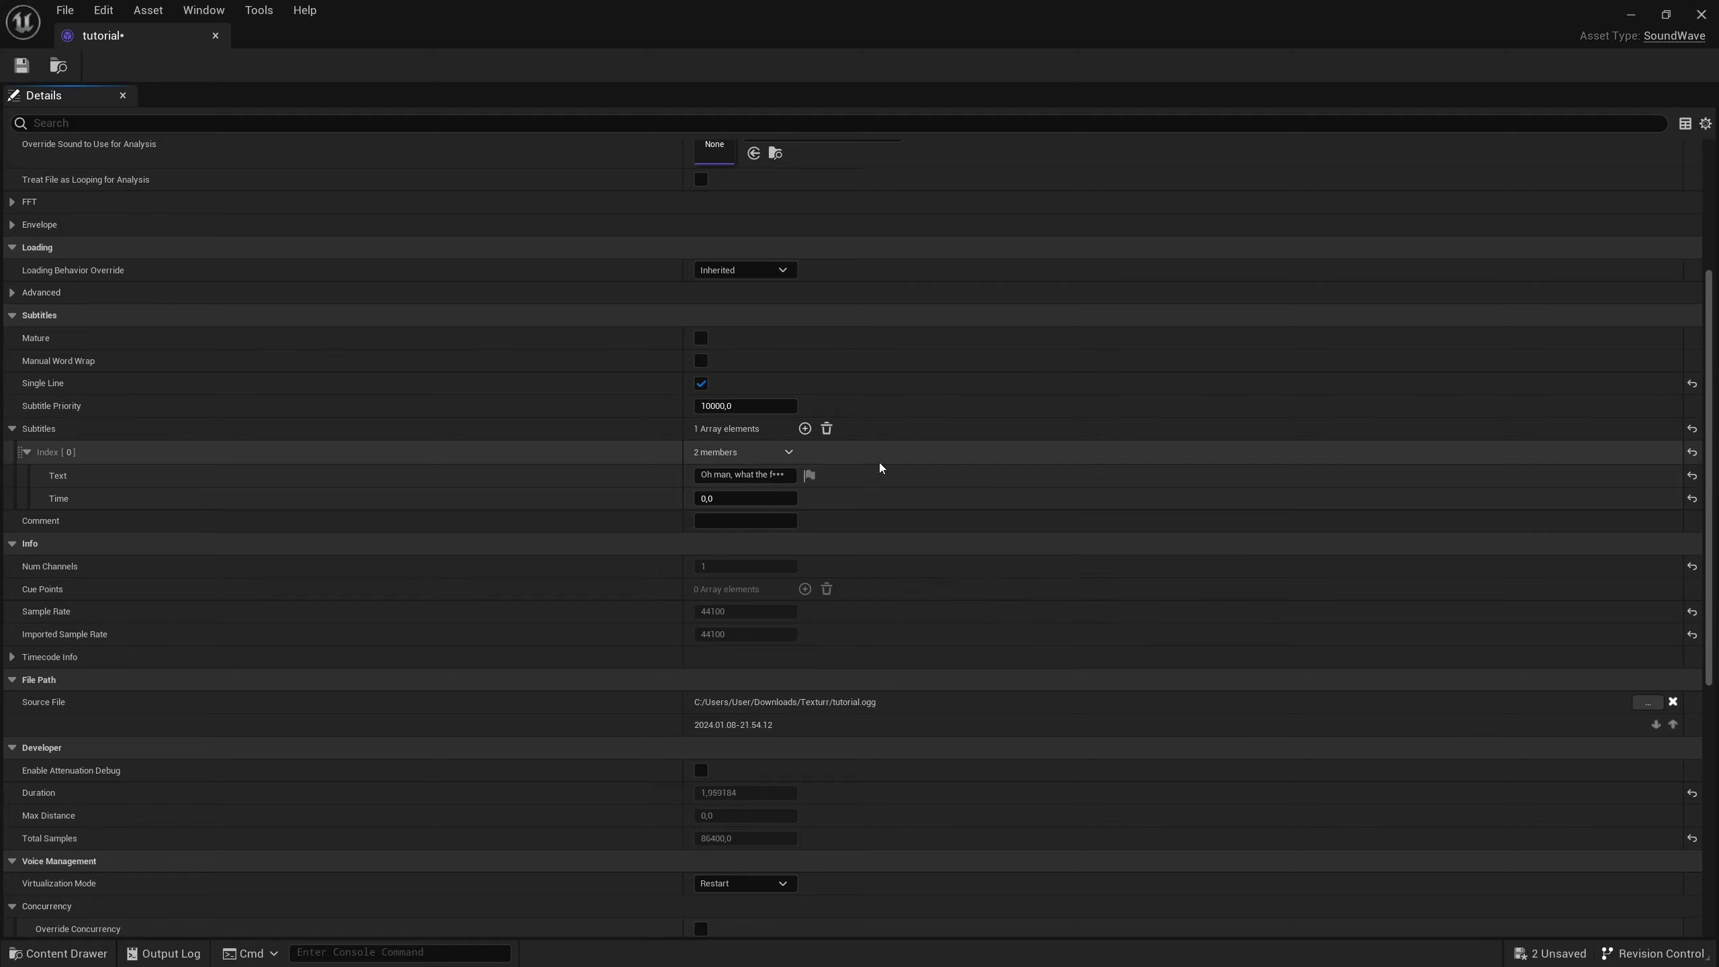
- Save the tutorial sound wave and the tps_level_subway_2 level, then end a test play
left_click(21, 65)
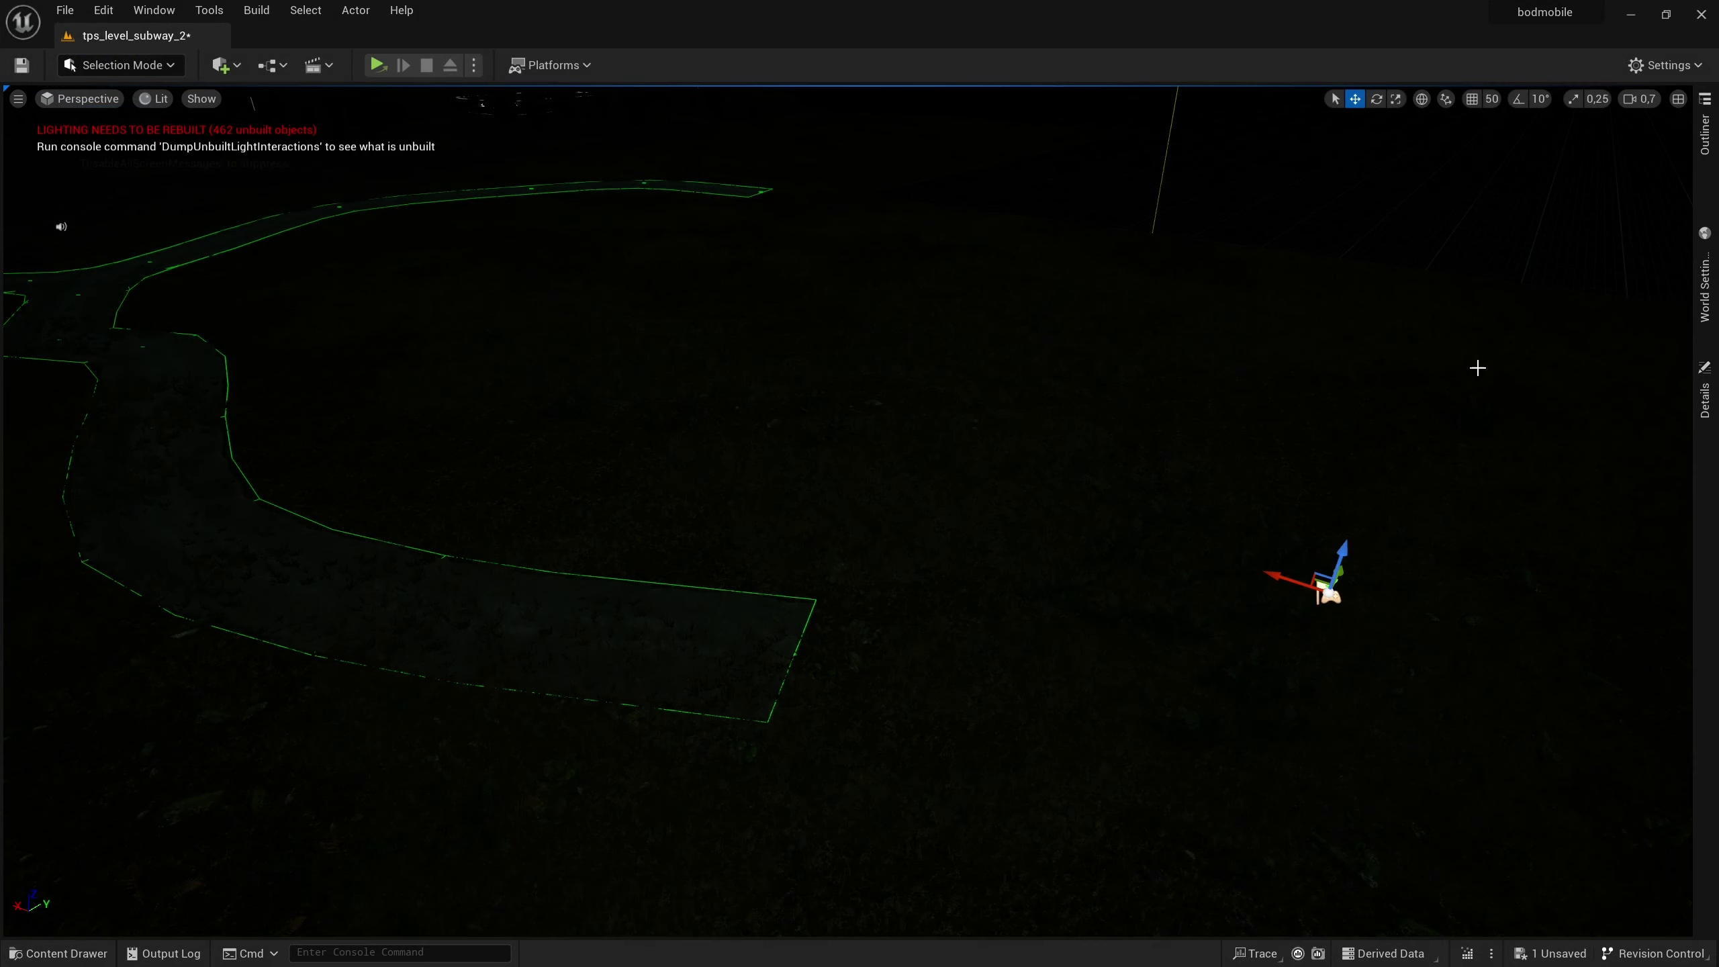
key("ctrl+shift+s")
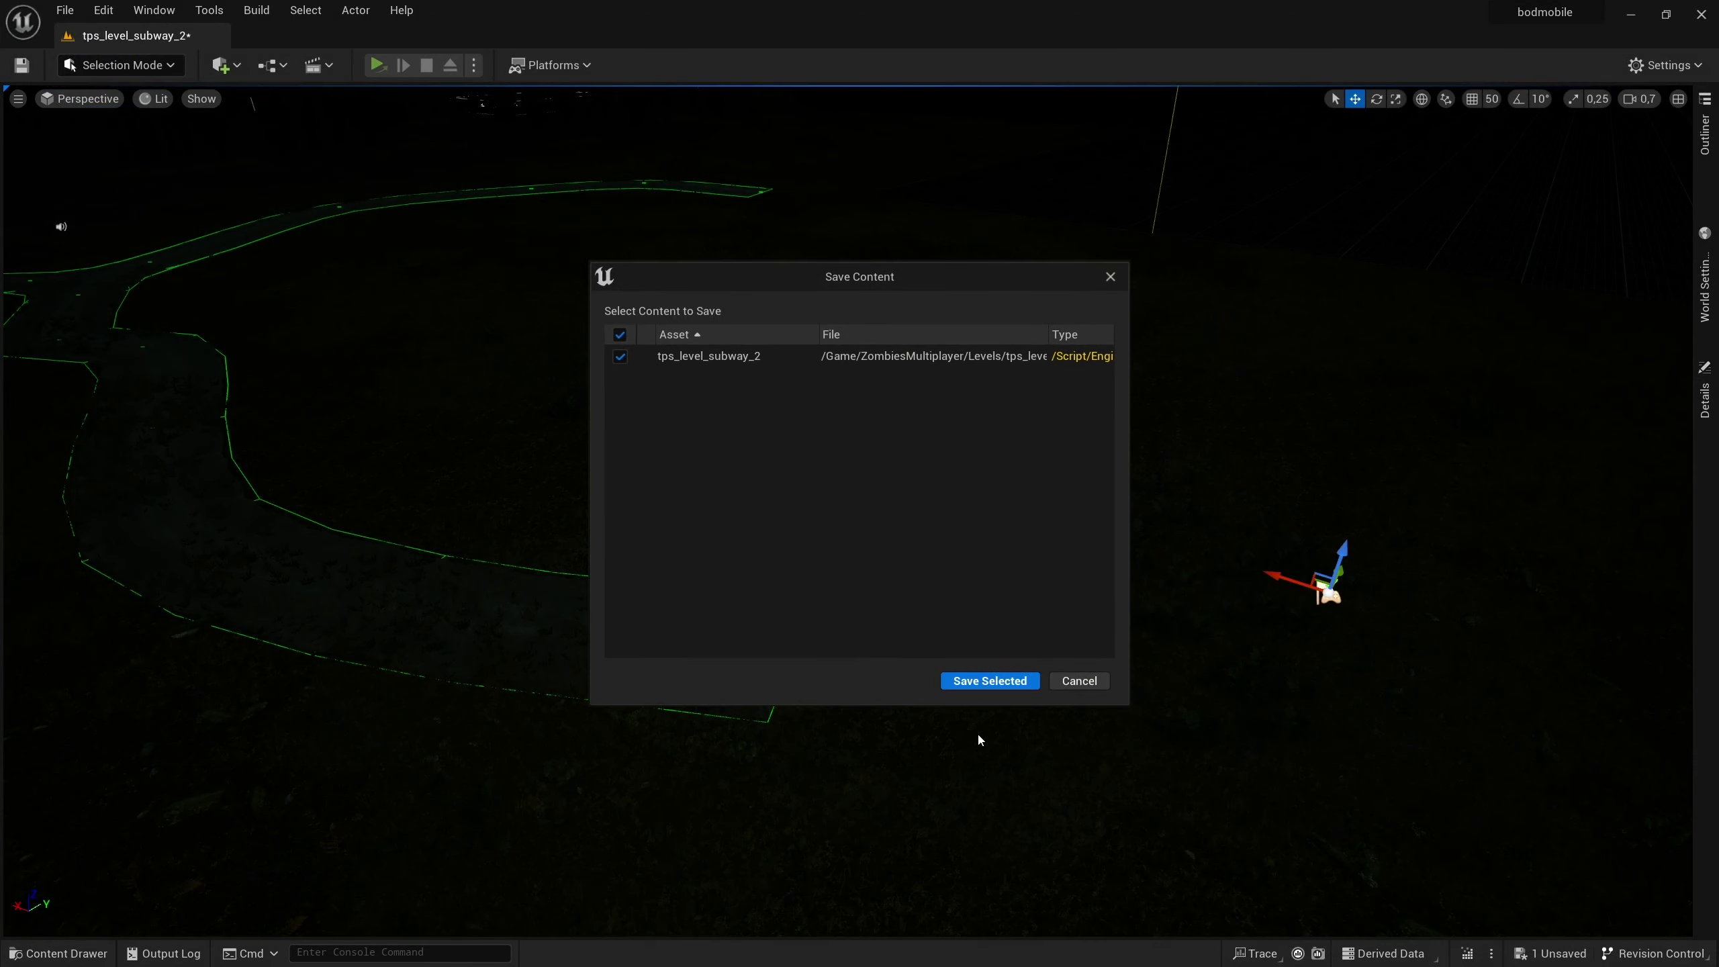
left_click(990, 680)
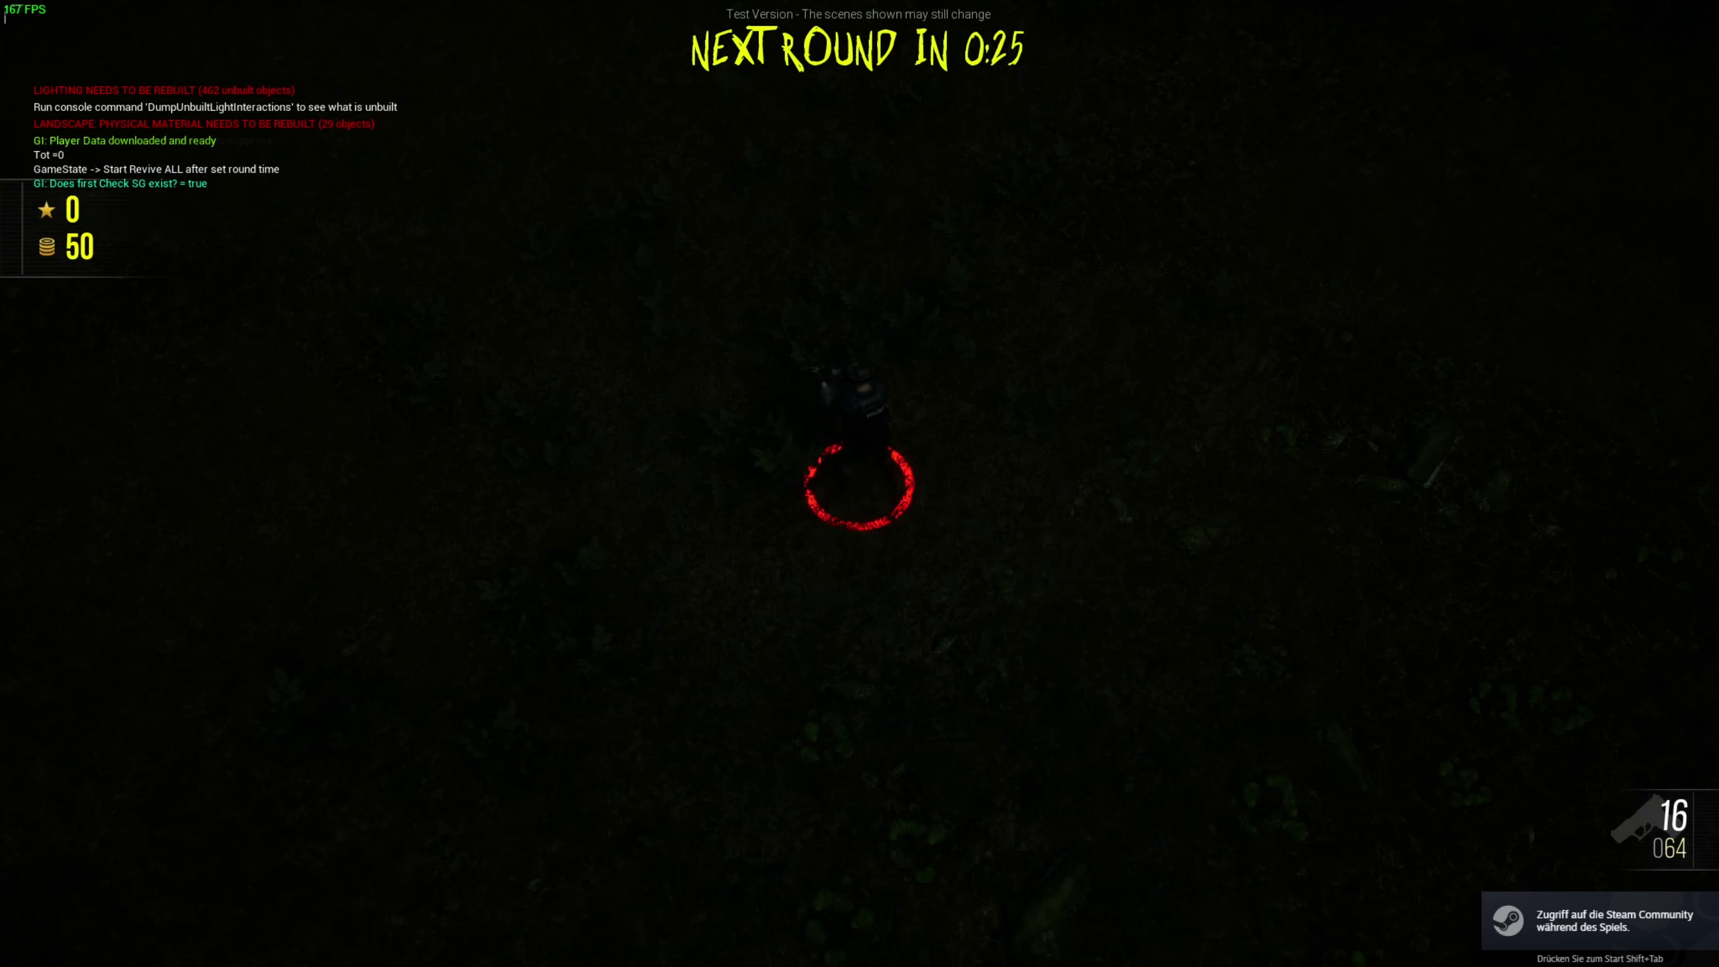
key("Escape")
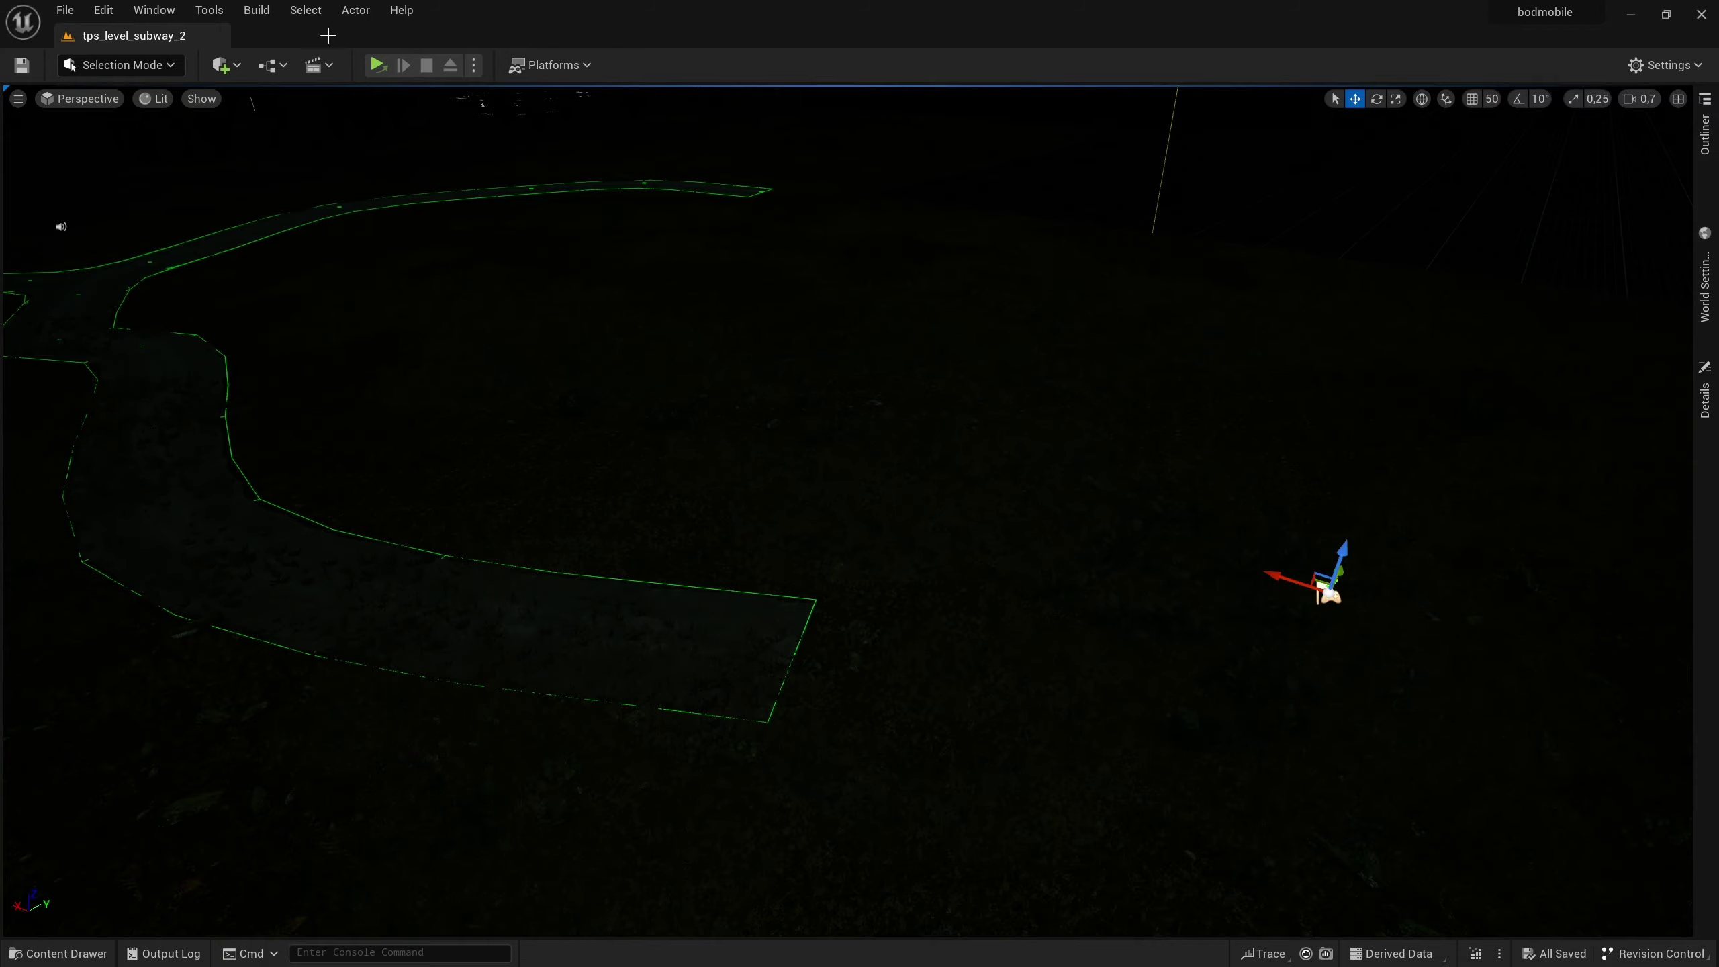
- Move the sound actor off the path junction into open ground right of the path's lower end
left_click(777, 380)
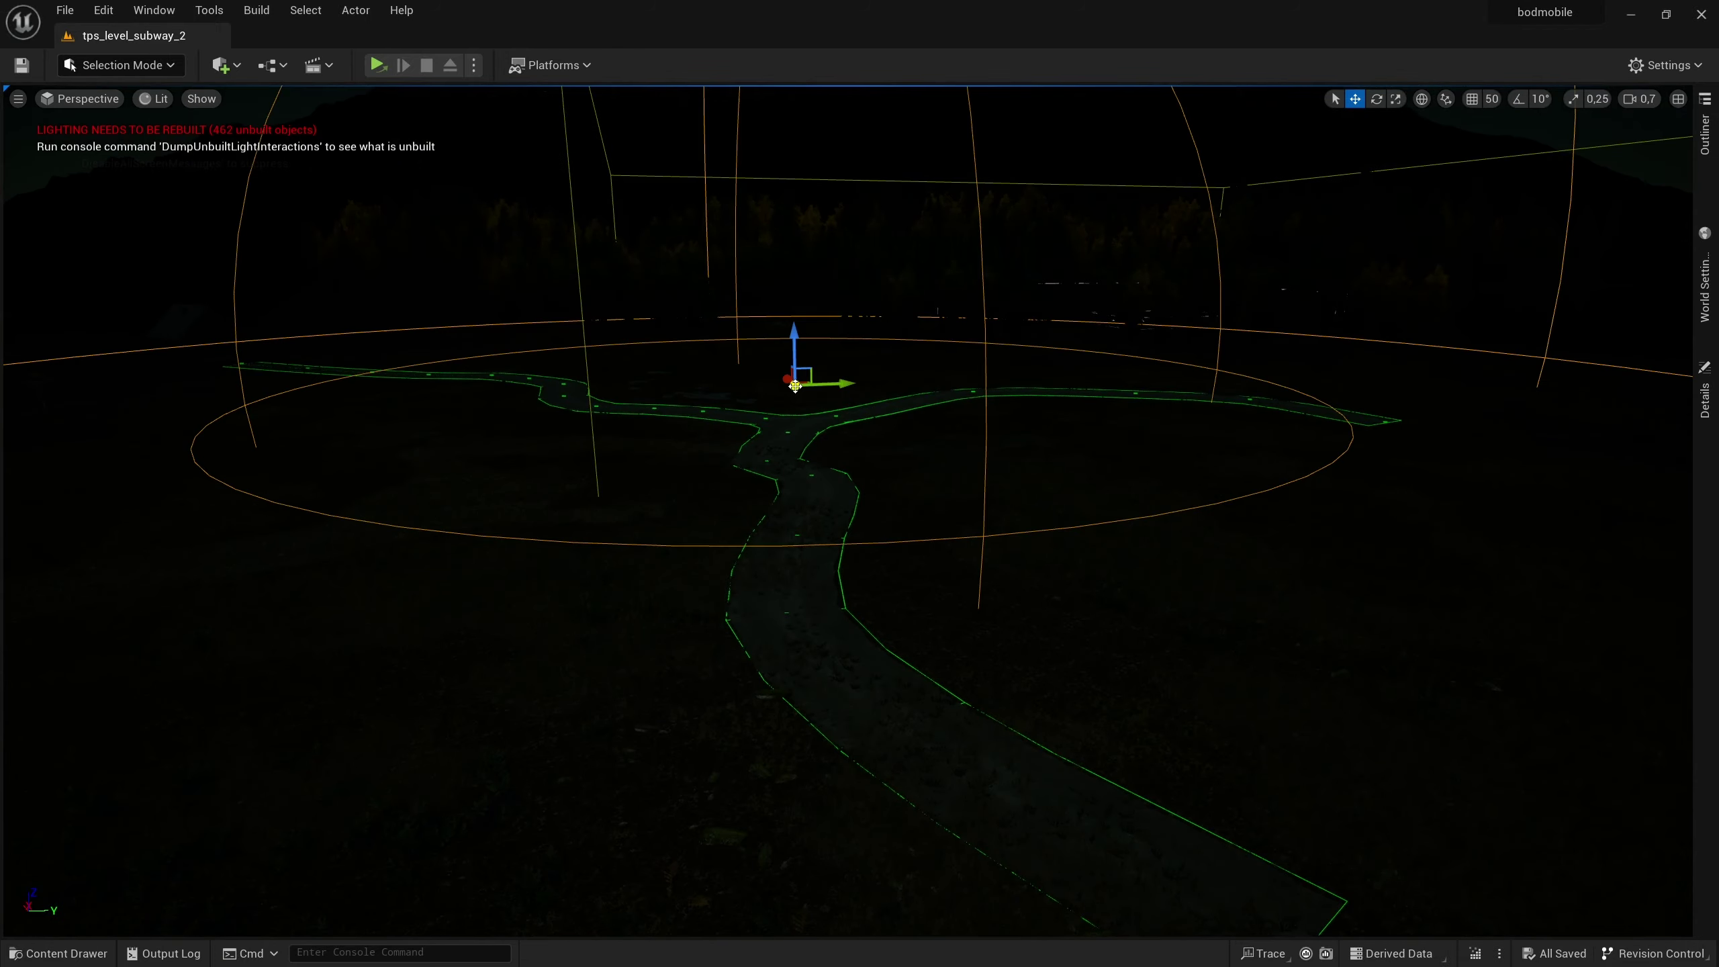
right_click_drag(777, 380, 503, 328)
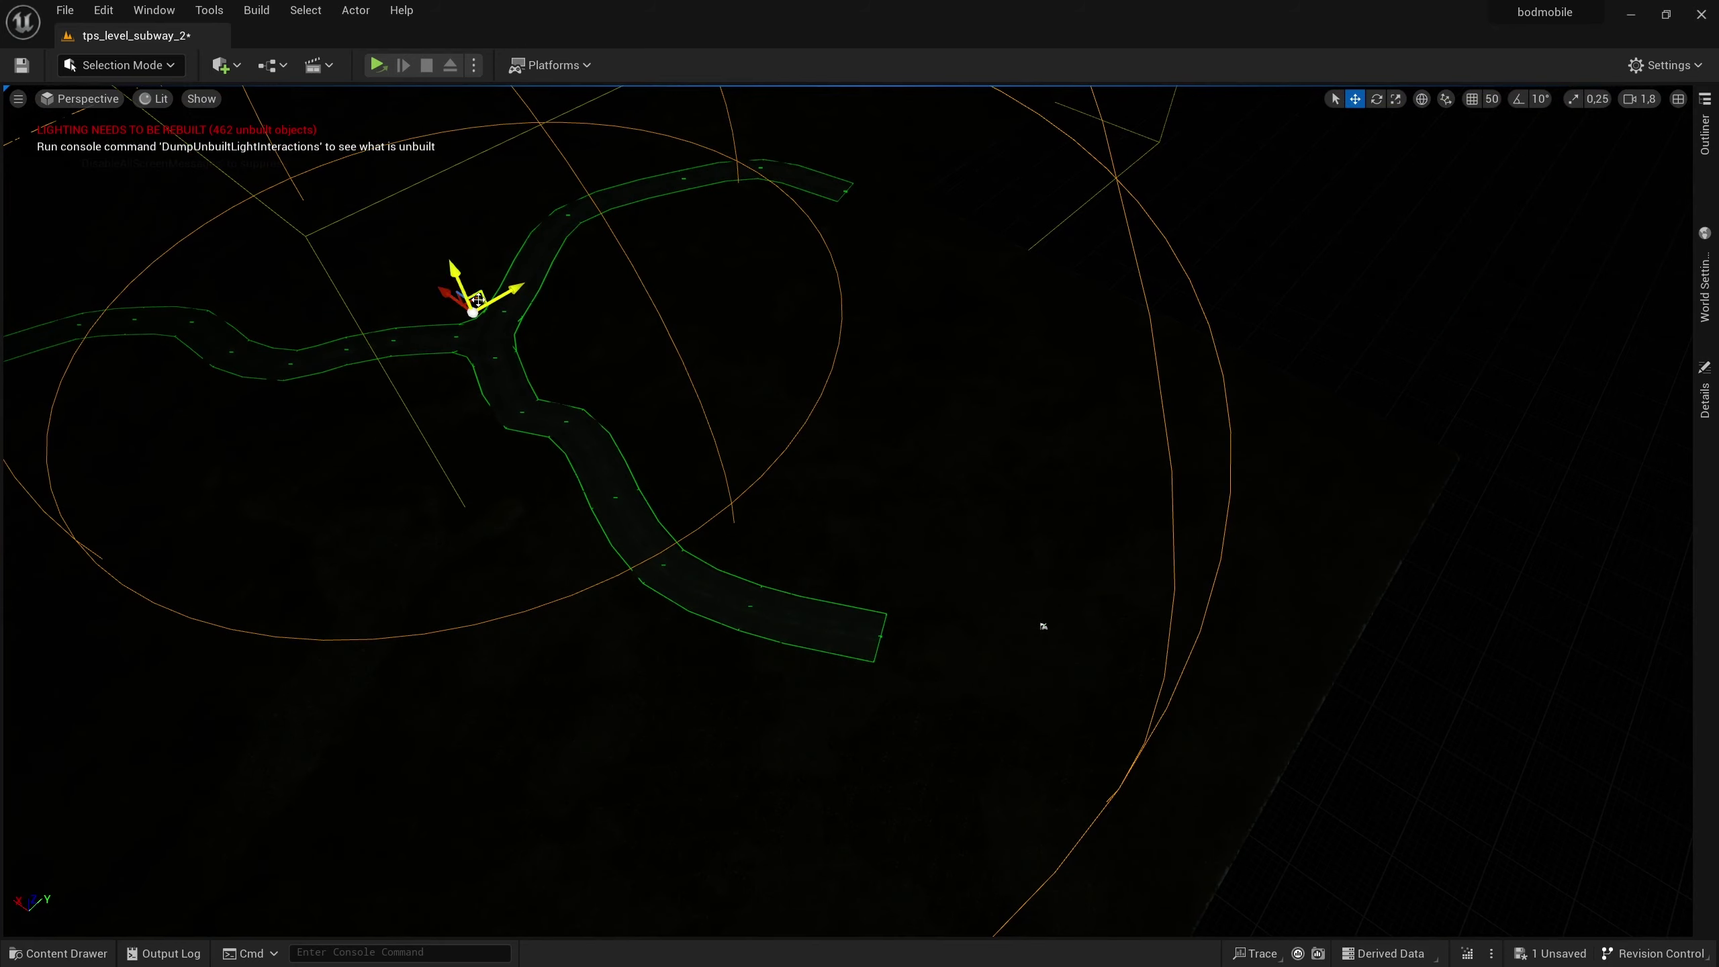
left_click_drag(472, 310, 794, 349)
- Save the level and test-play it to see the 'Oh man, what the f***' subtitle
key("ctrl+shift+s")
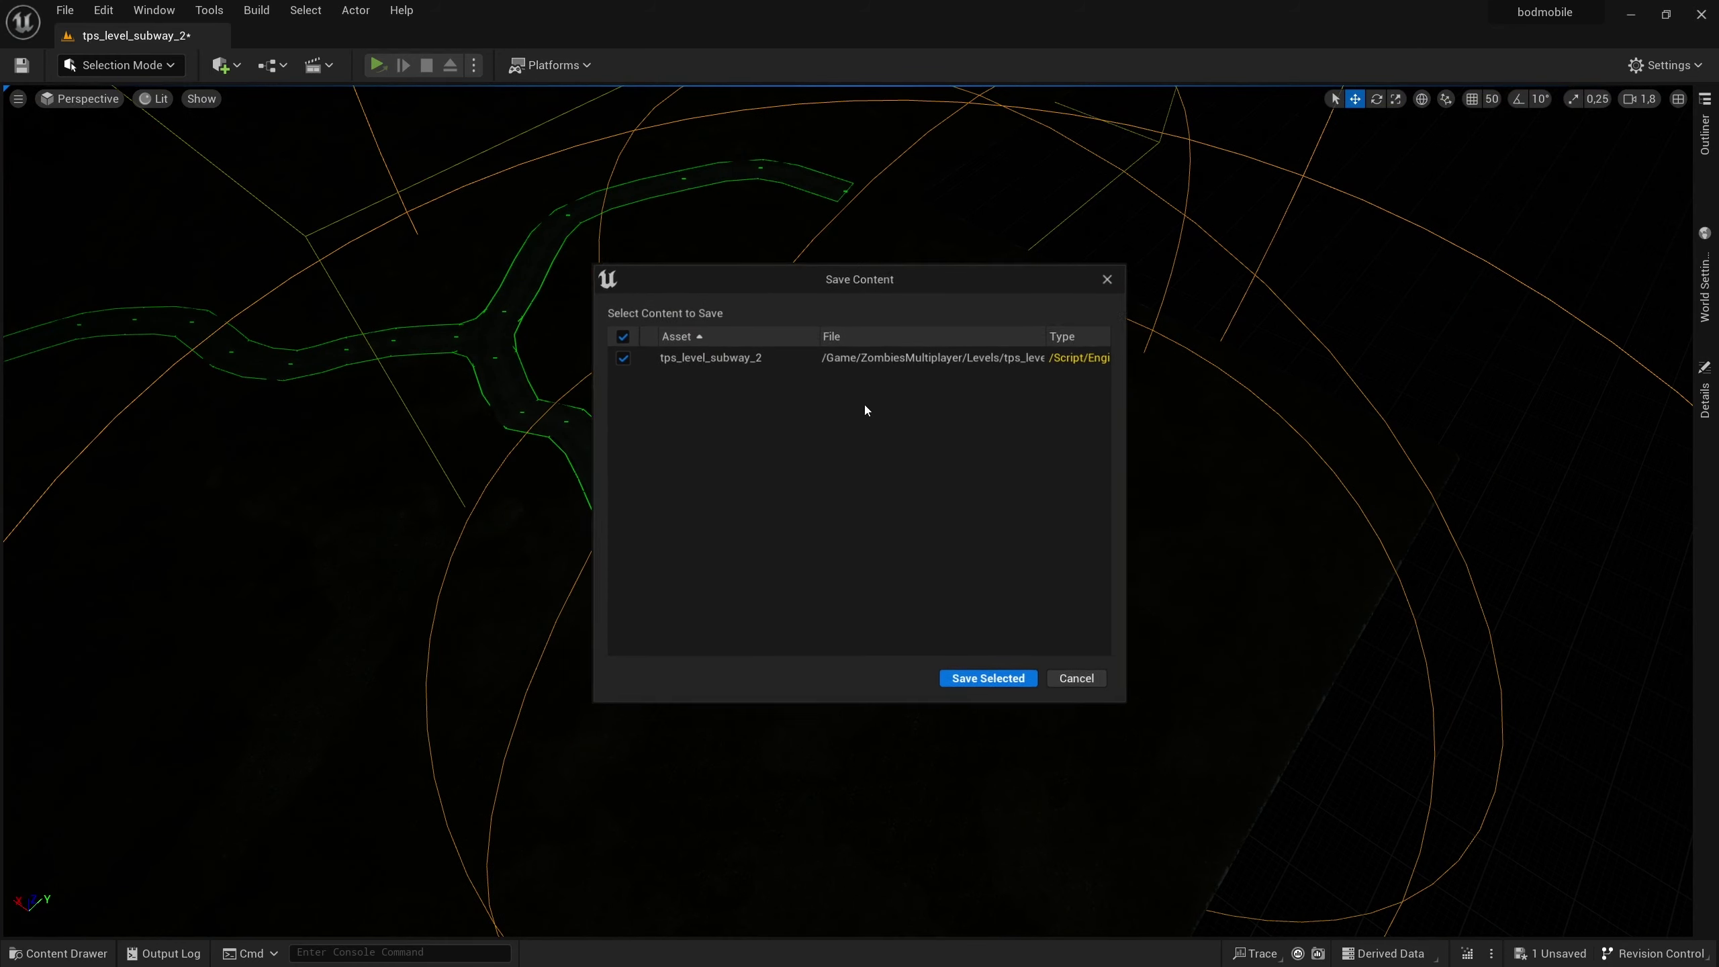
left_click(987, 679)
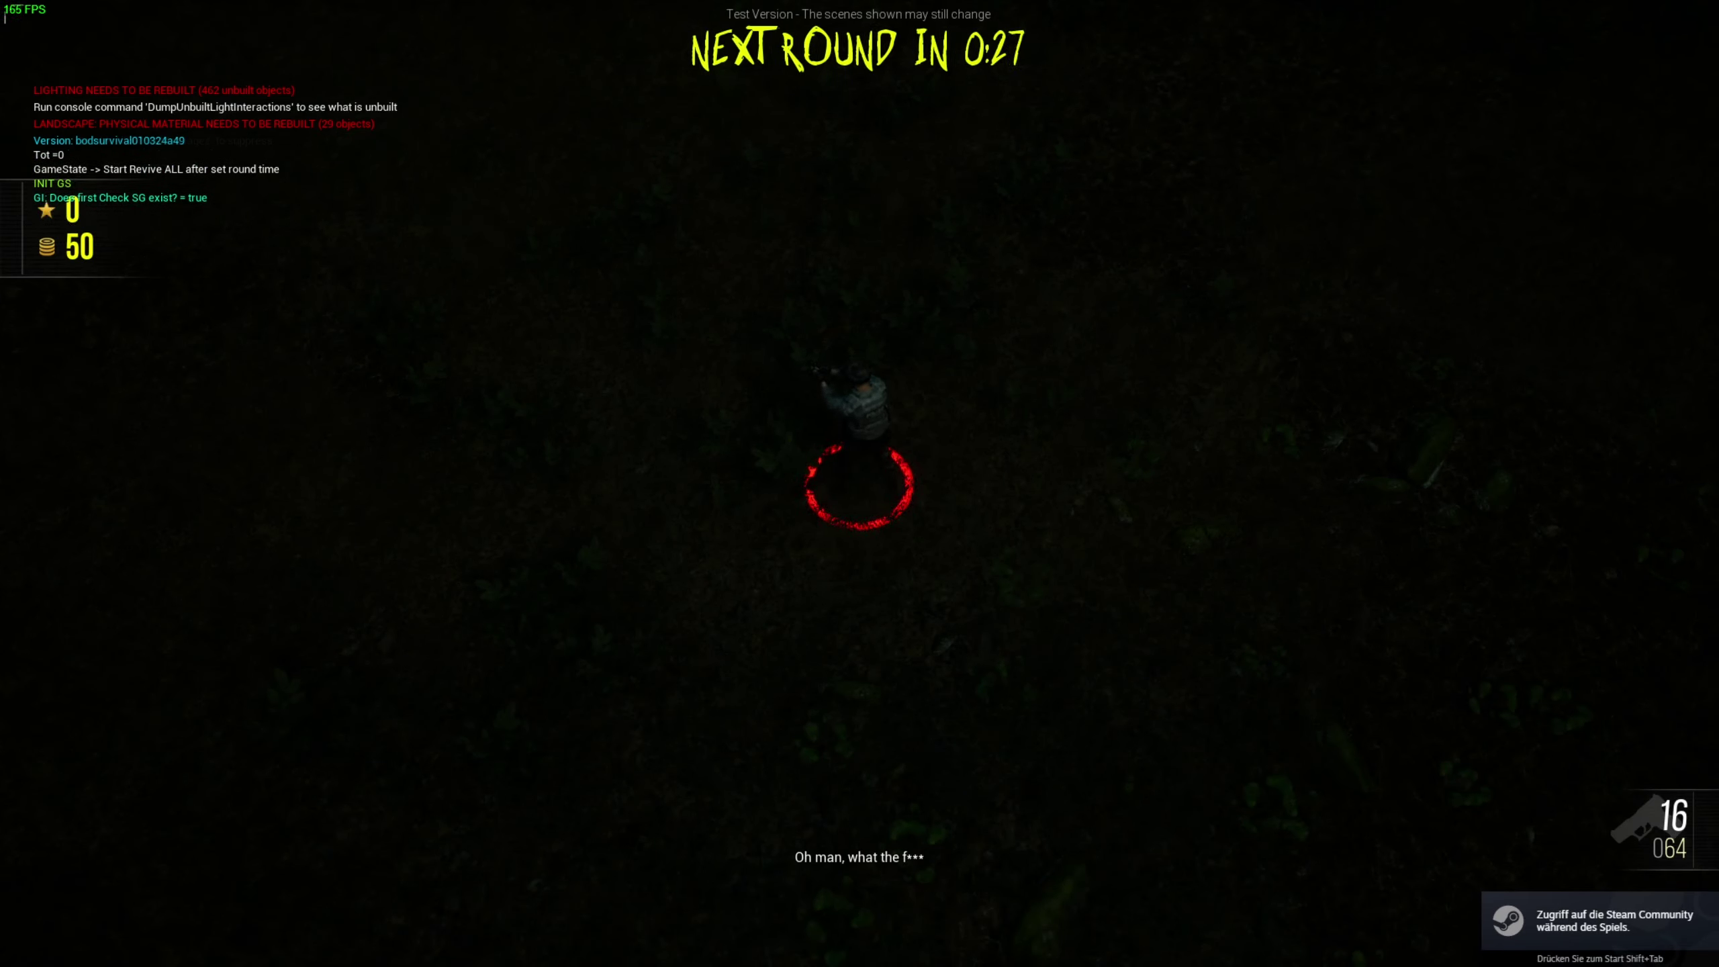
key("Escape")
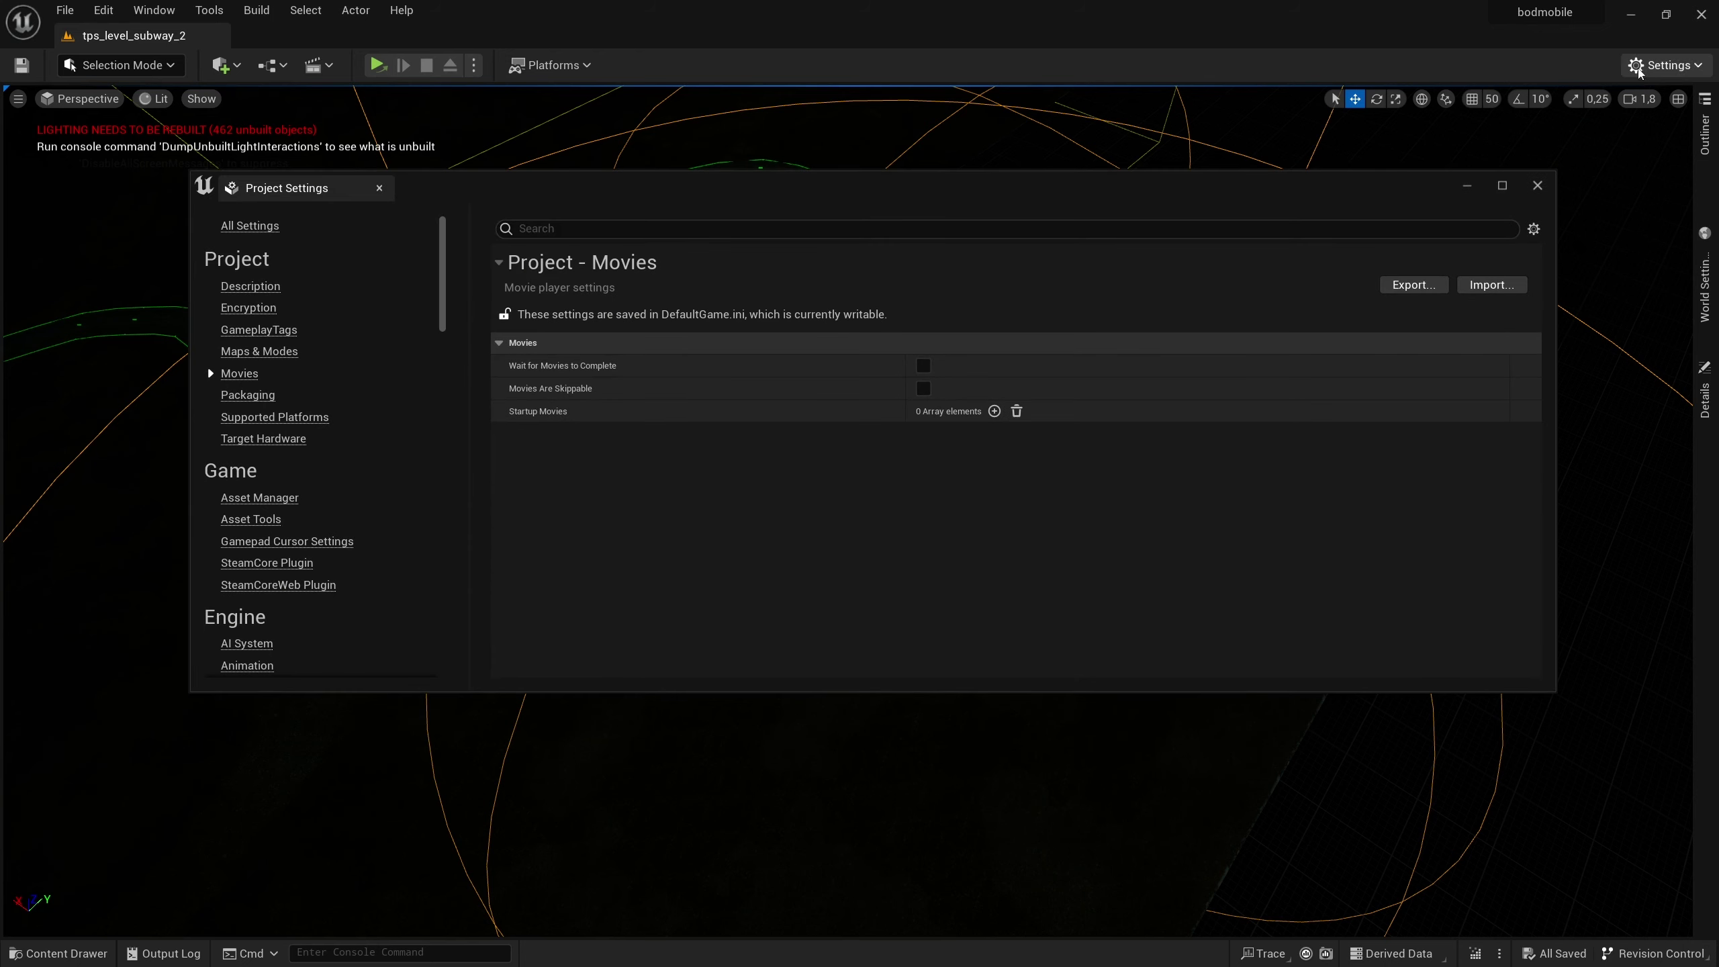
- Open the Roboto_Subtitles subtitle font from Project Settings > Engine > General Settings > Fonts
left_click(1667, 71)
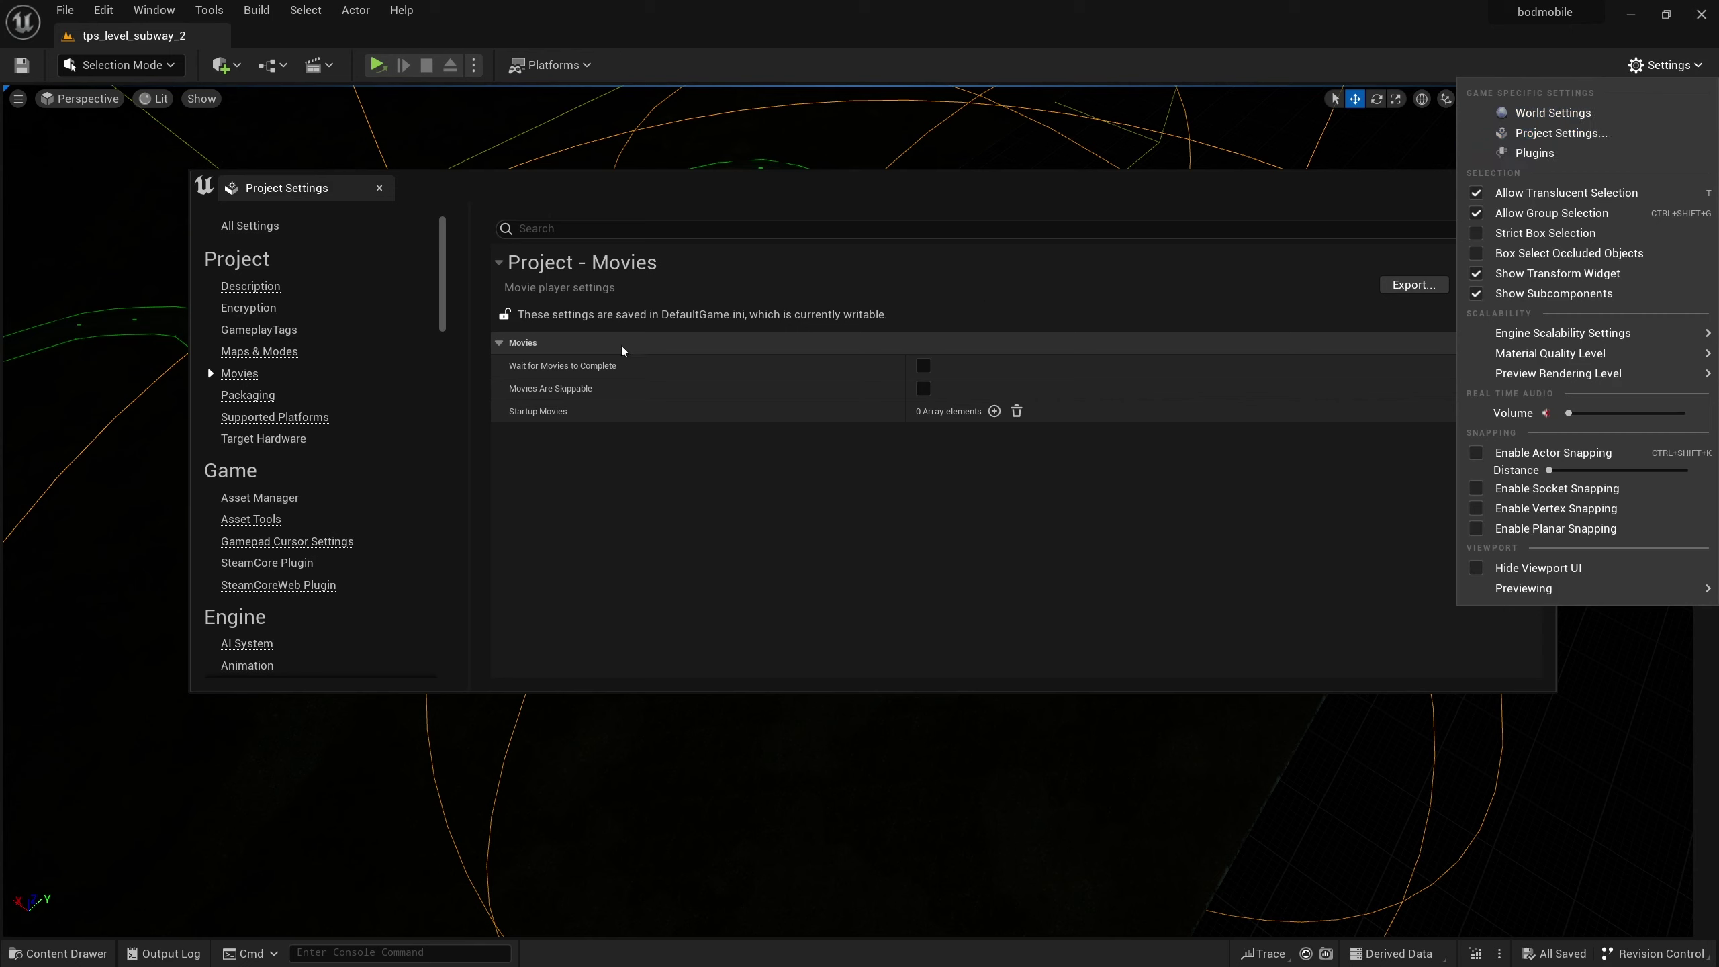
left_click(672, 523)
scroll(260, 306, "down", 3)
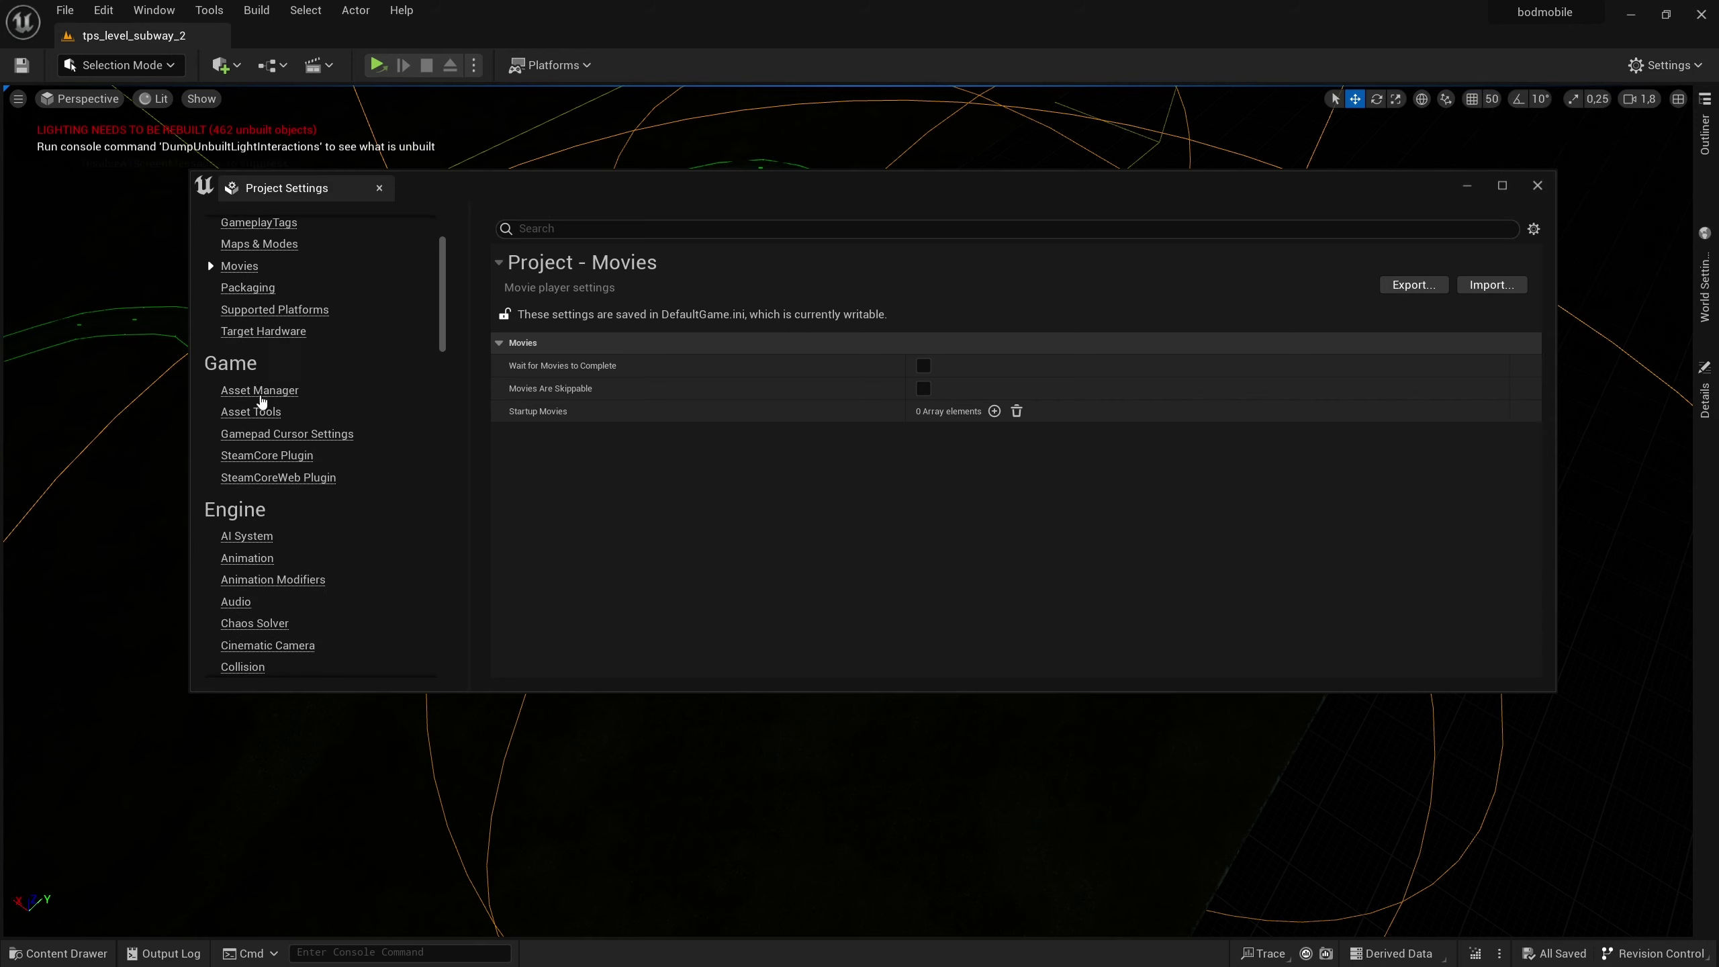
scroll(230, 379, "down", 3)
scroll(281, 420, "down", 3)
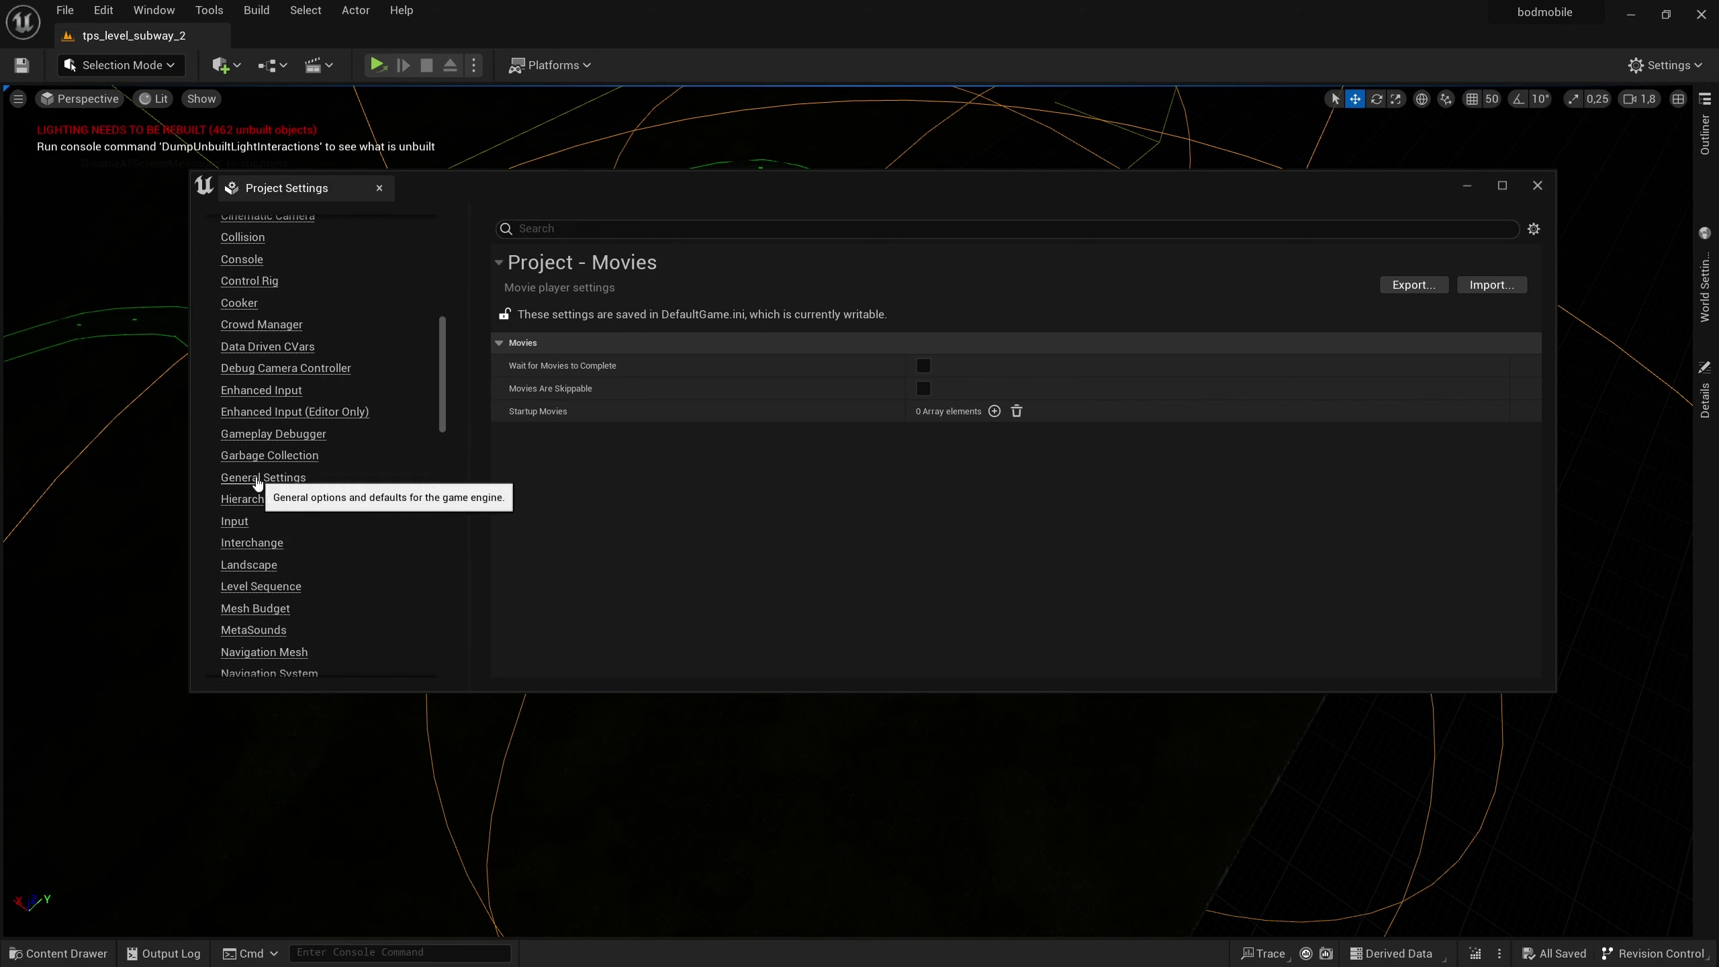
left_click(258, 478)
scroll(768, 423, "down", 1)
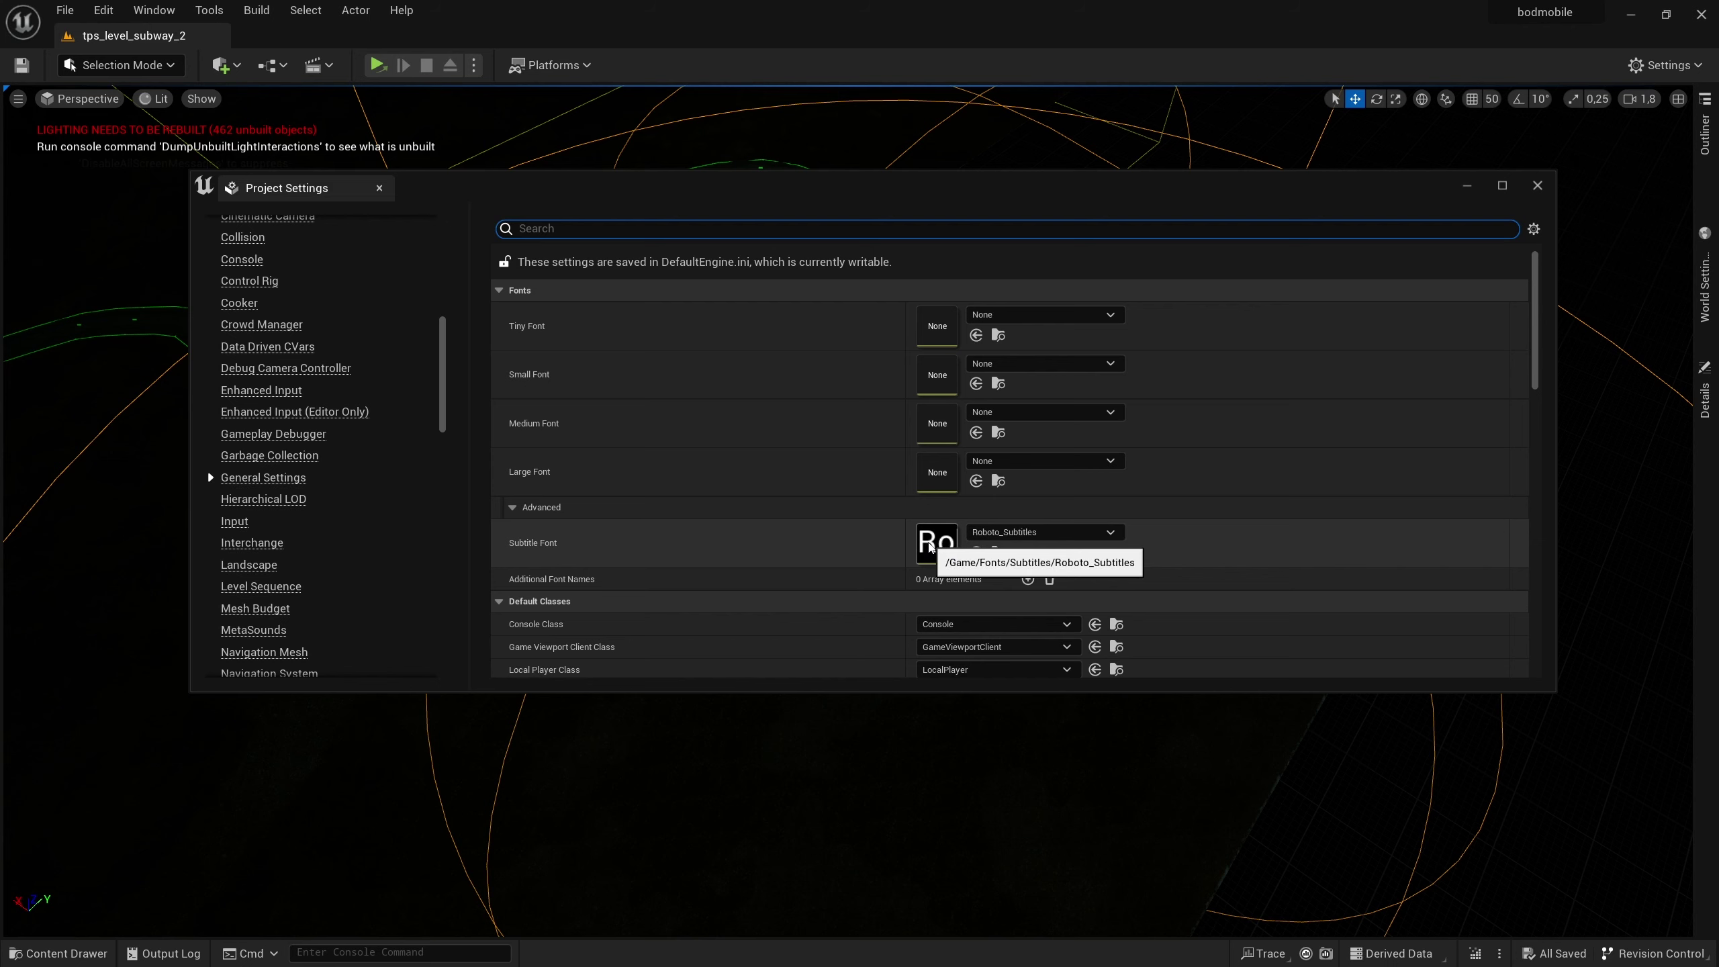
double_click(931, 545)
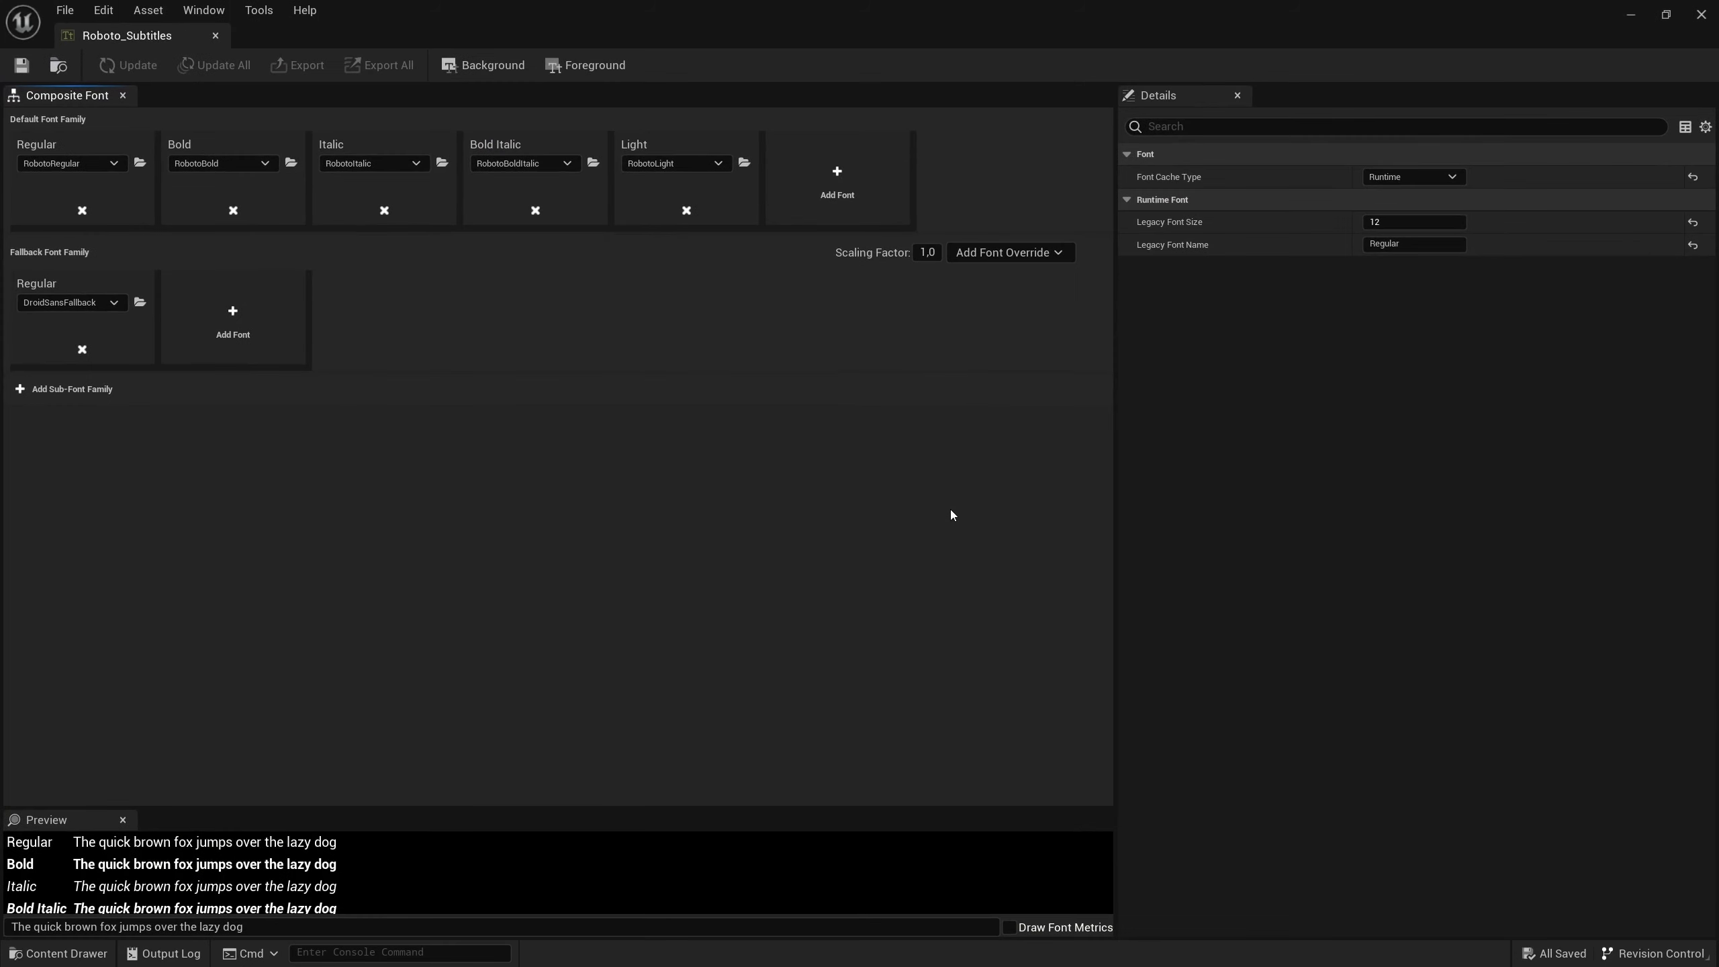
- Set Roboto_Subtitles' Legacy Font Size to 16, save the font, and restore the editor window
left_click(1379, 220)
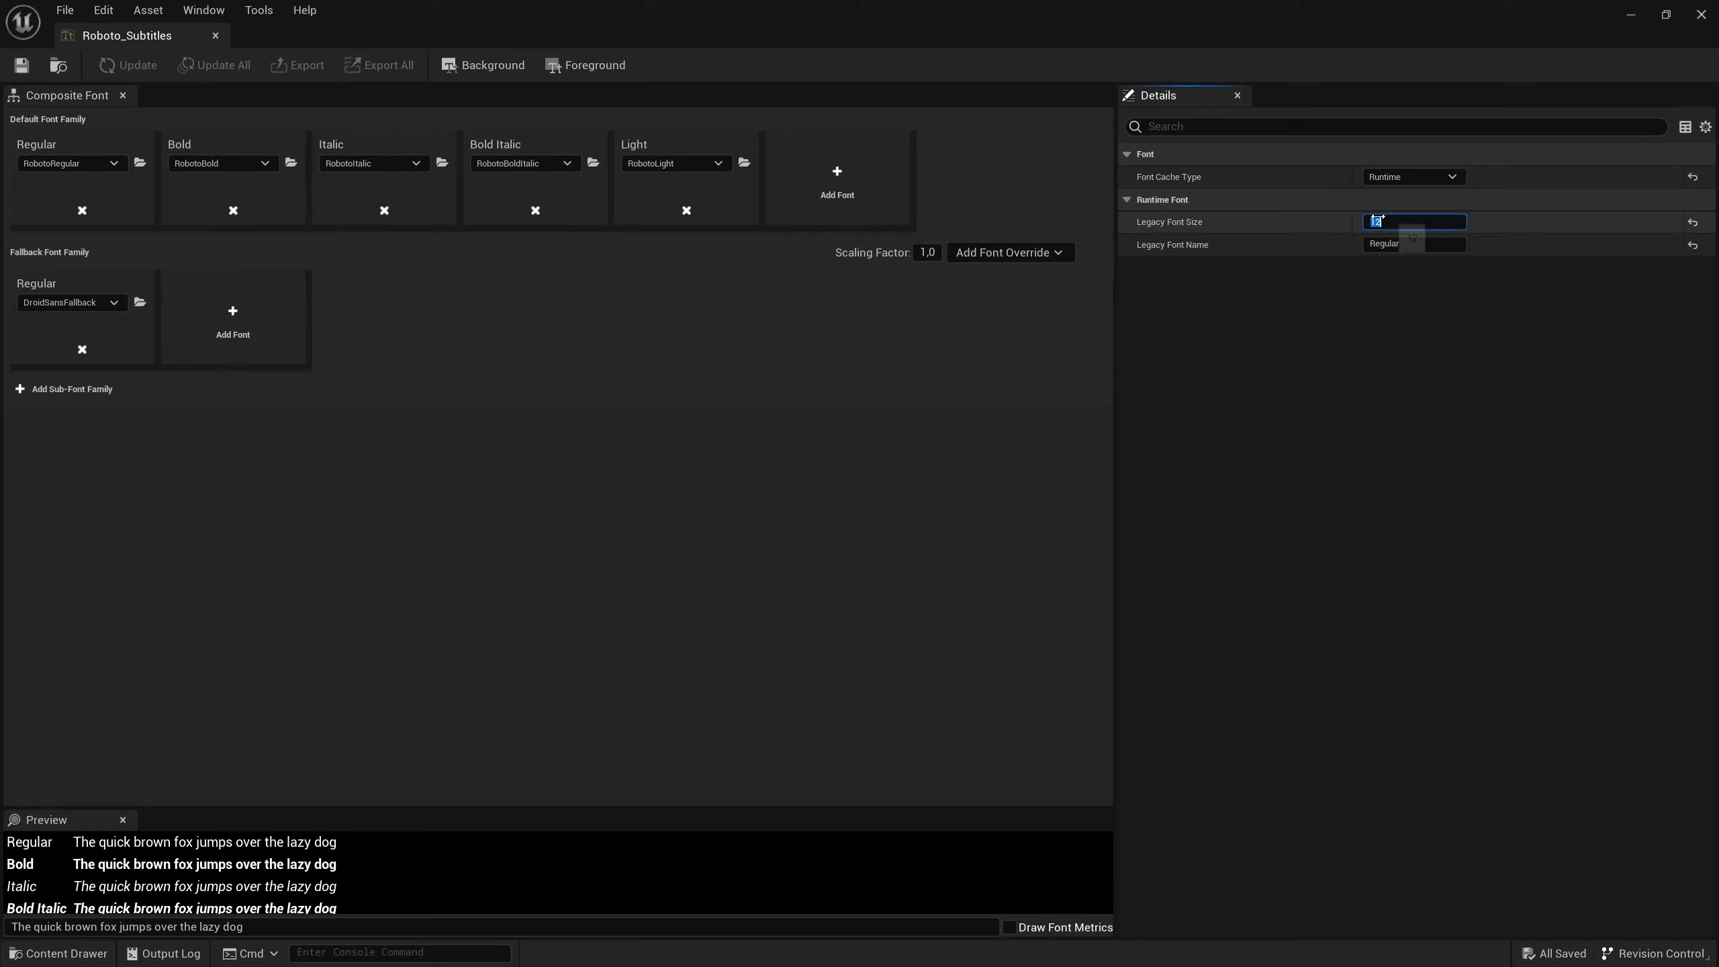
type("16")
key("Return")
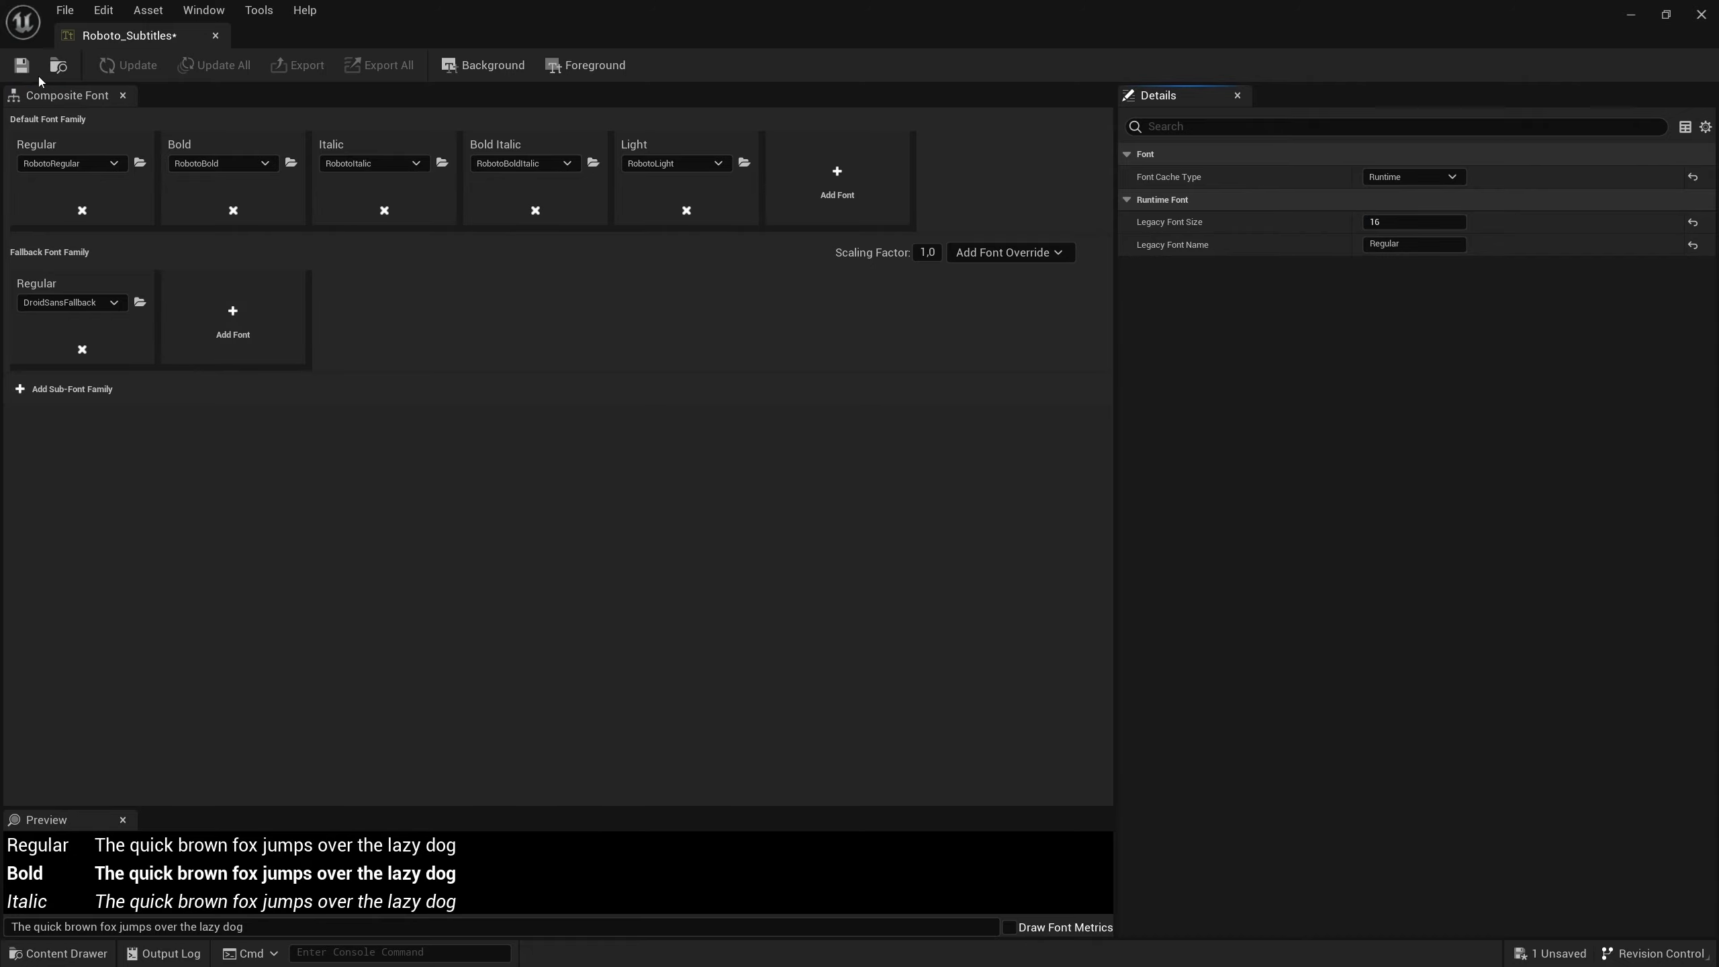
left_click(21, 66)
double_click(693, 6)
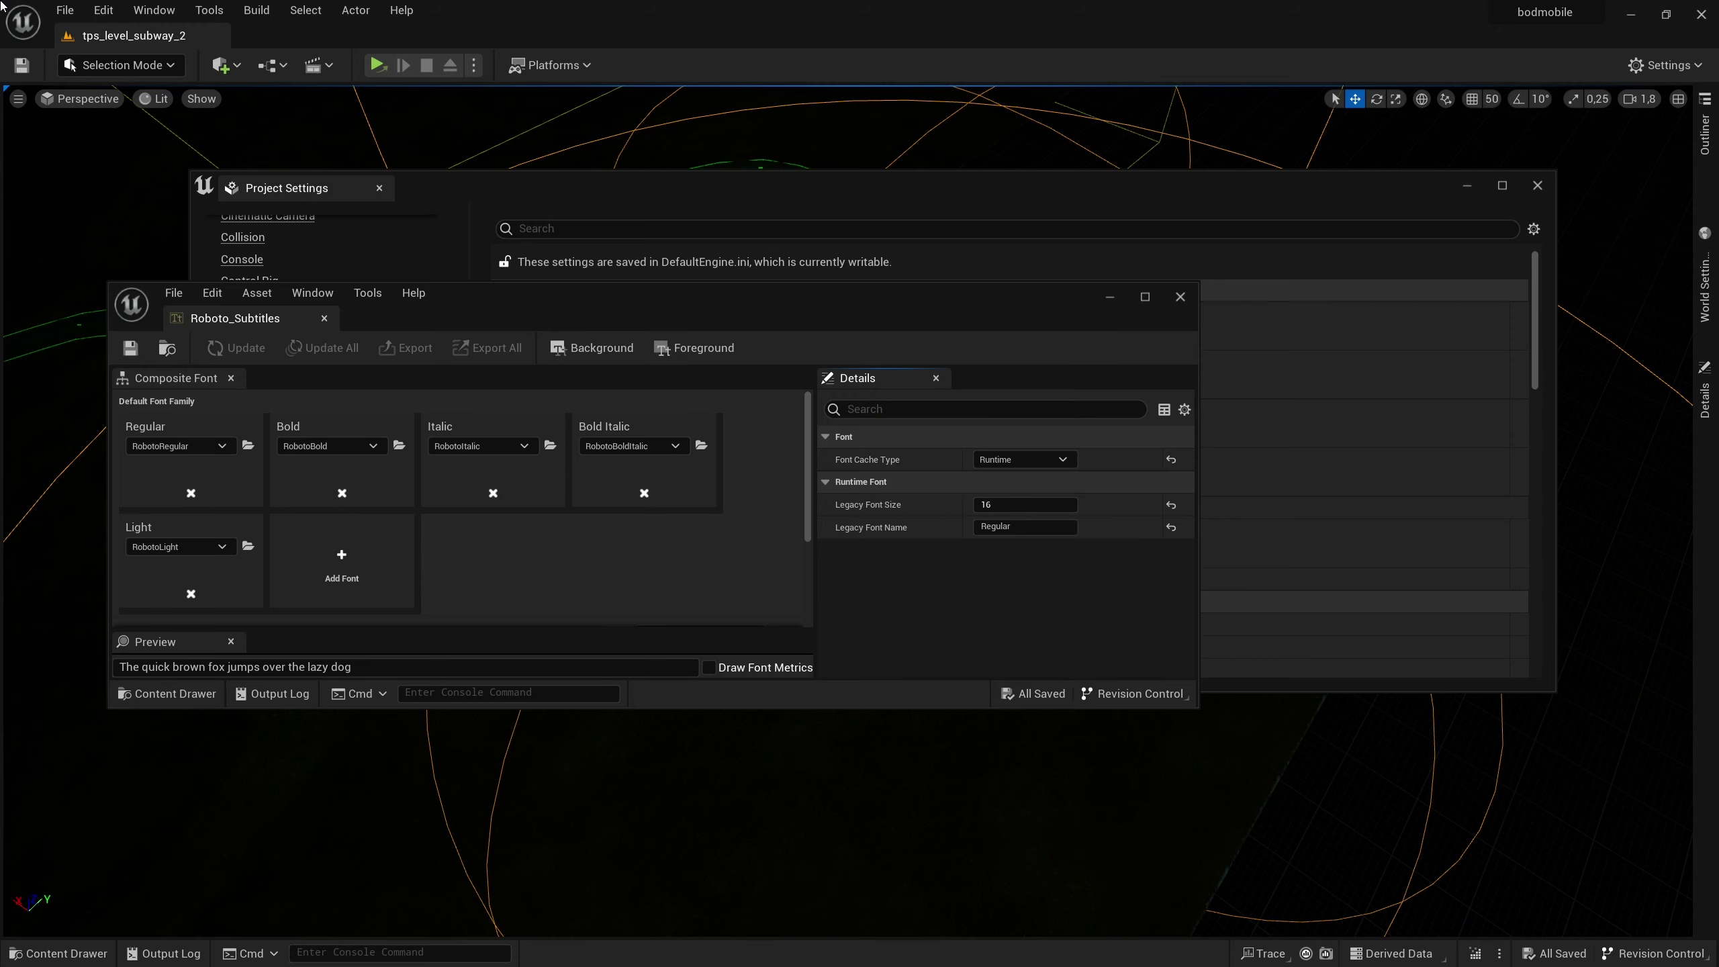
- Change the Legacy Font Size to 14, save it, then close the font editor and Project Settings
left_click(1001, 505)
type("14")
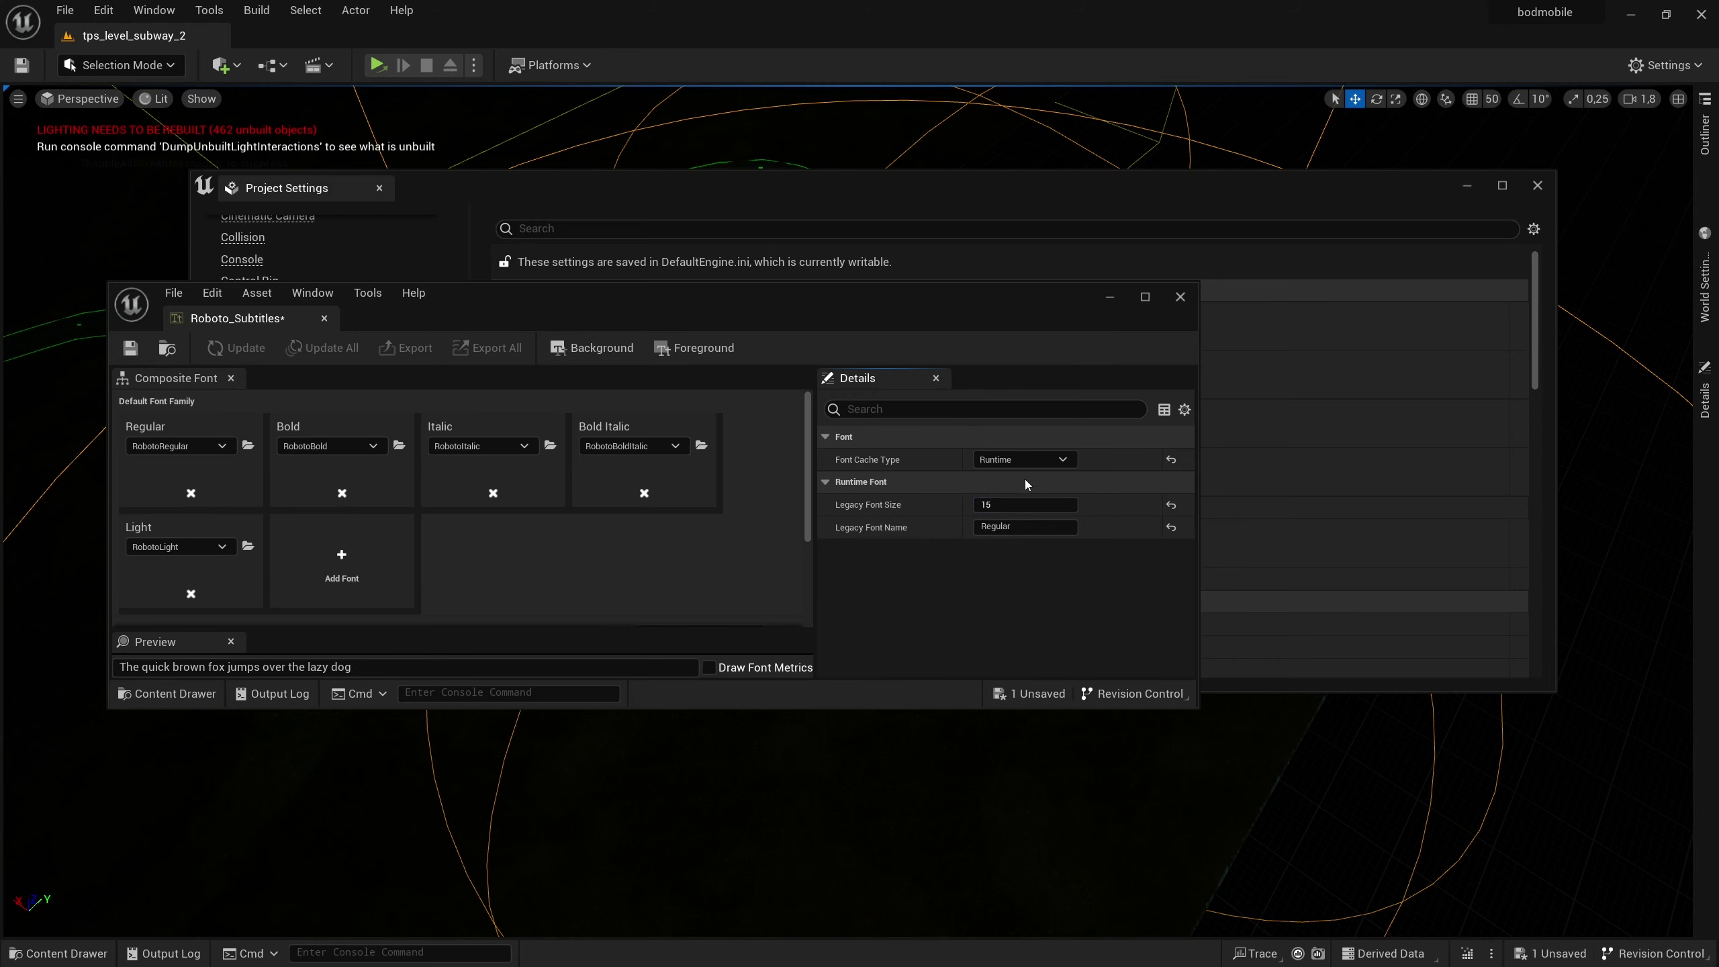
key("Return")
key("ctrl+s")
left_click(1180, 296)
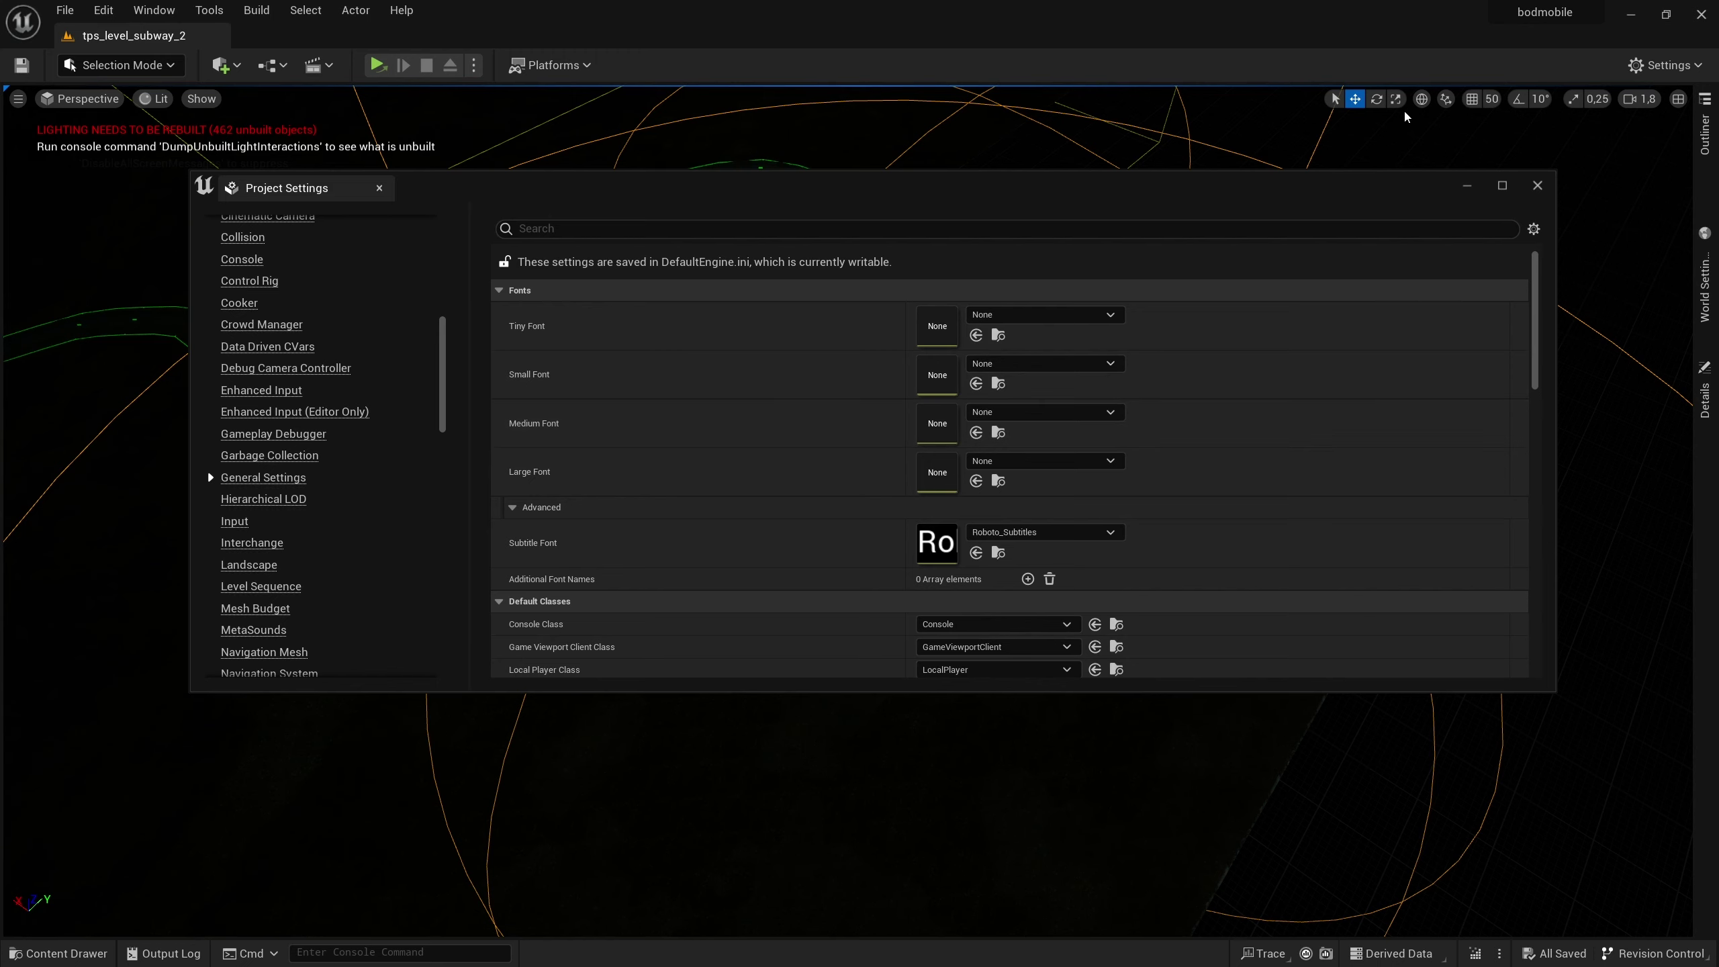
left_click(1537, 186)
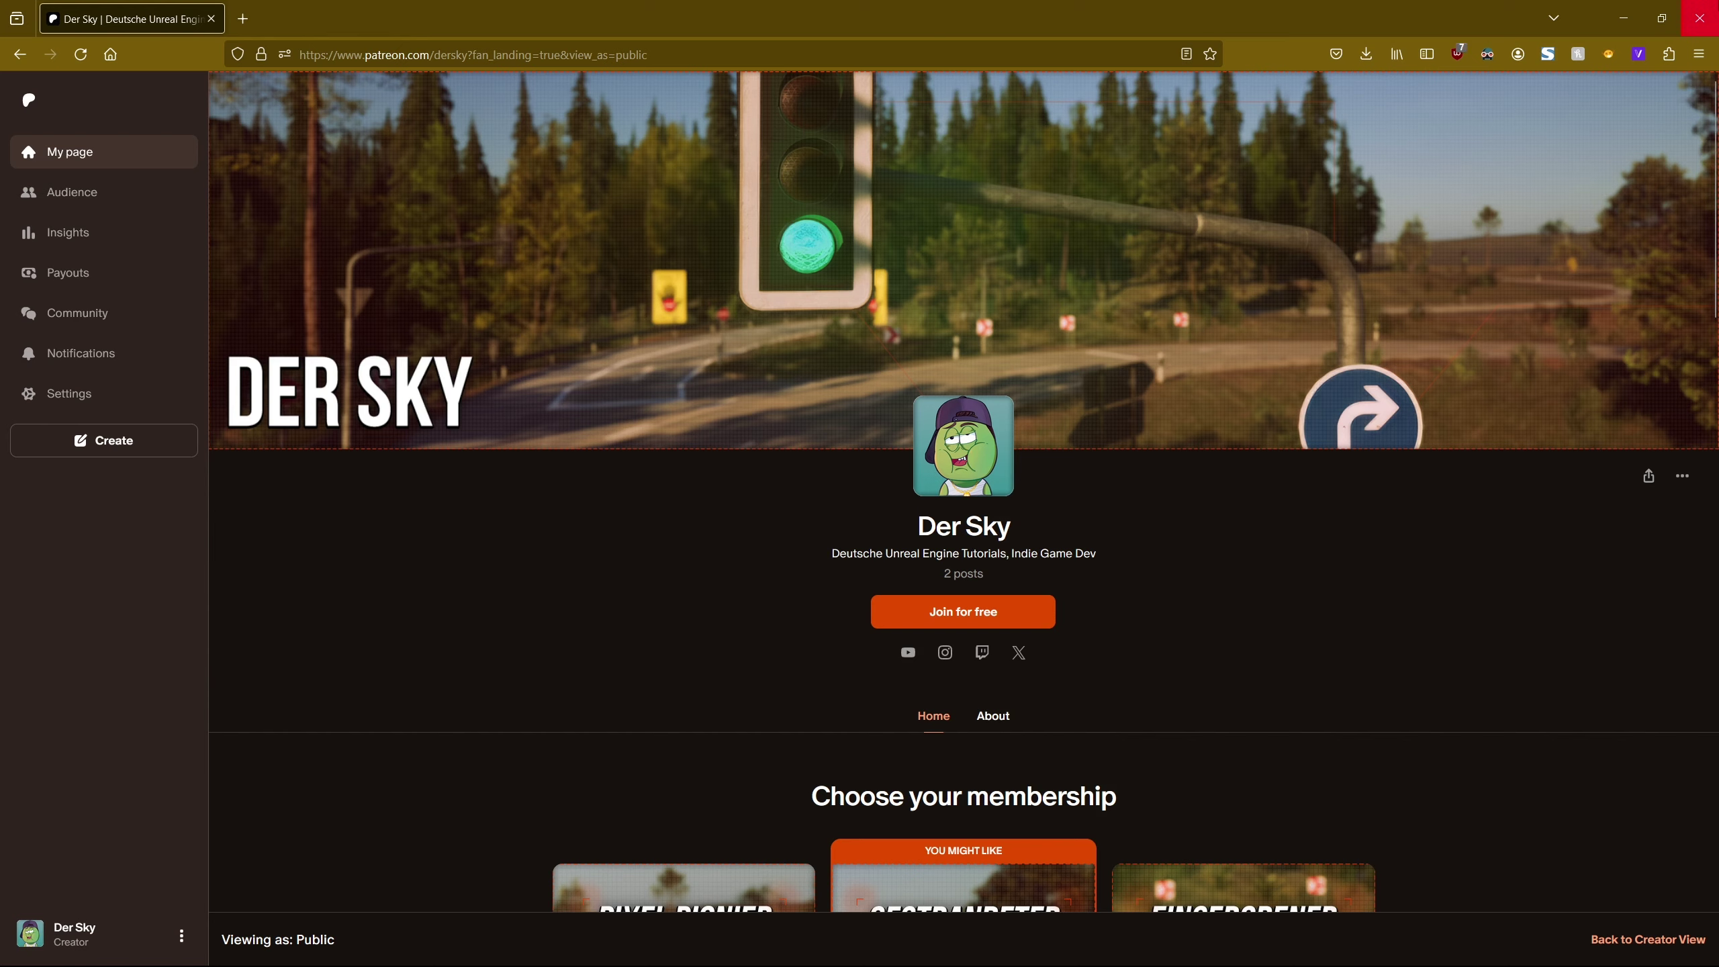
- Close the browser window showing the creator's Patreon page
left_click(1699, 18)
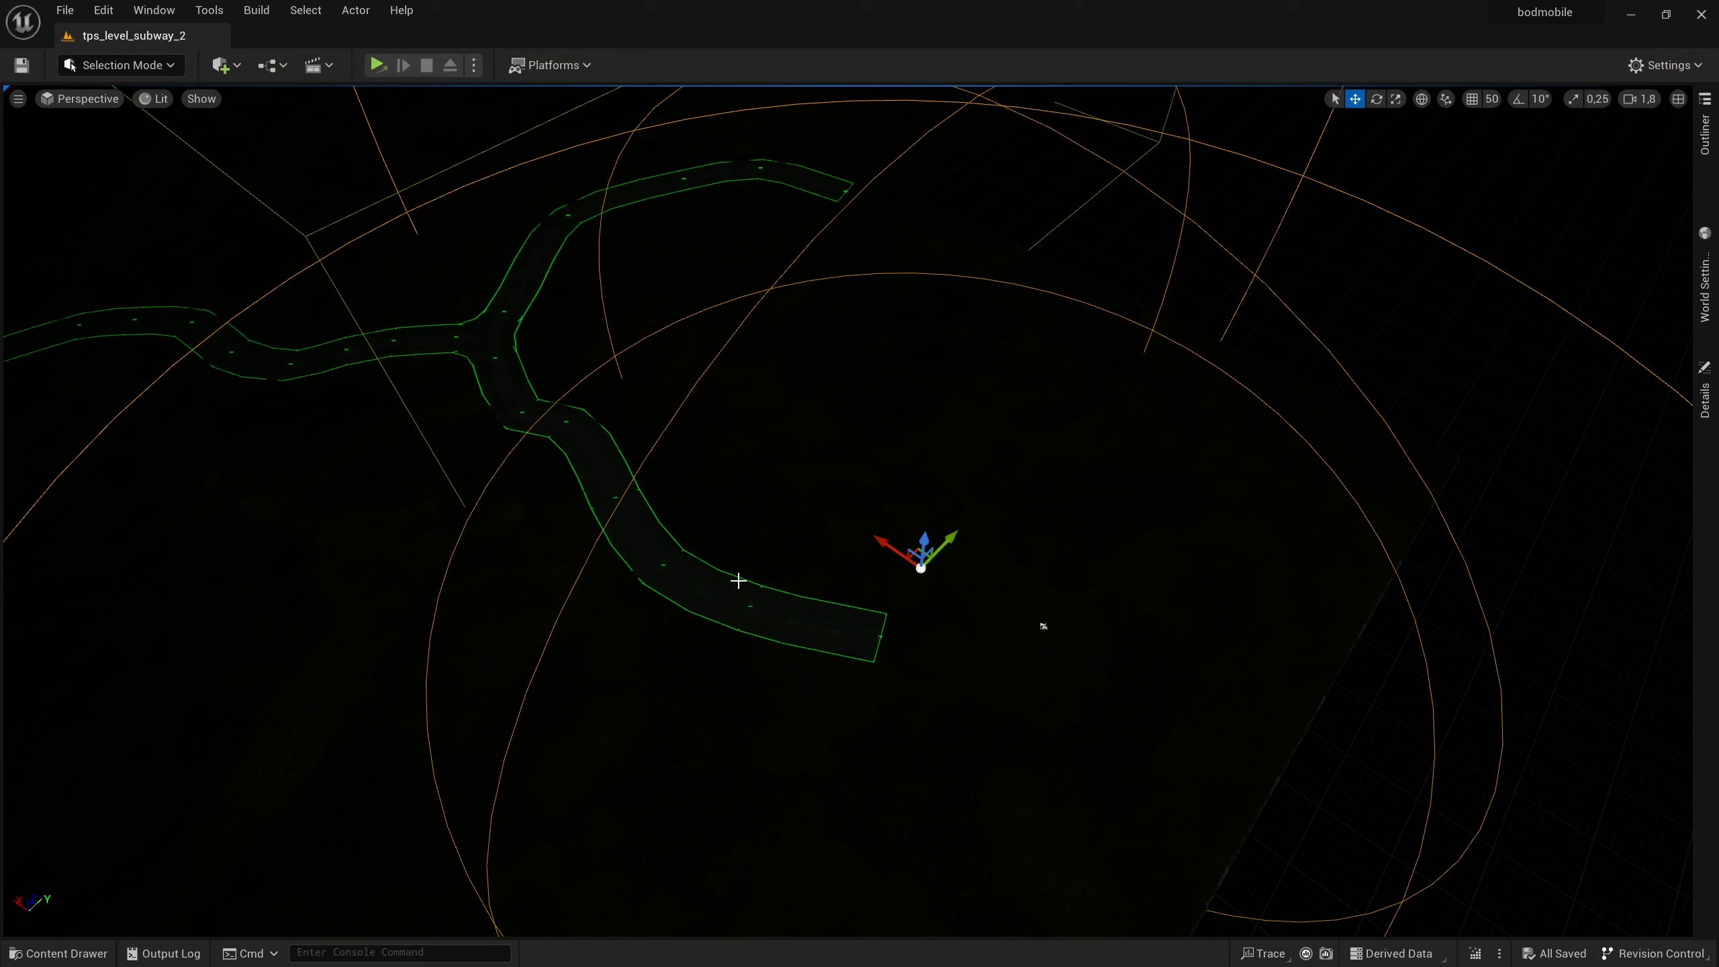